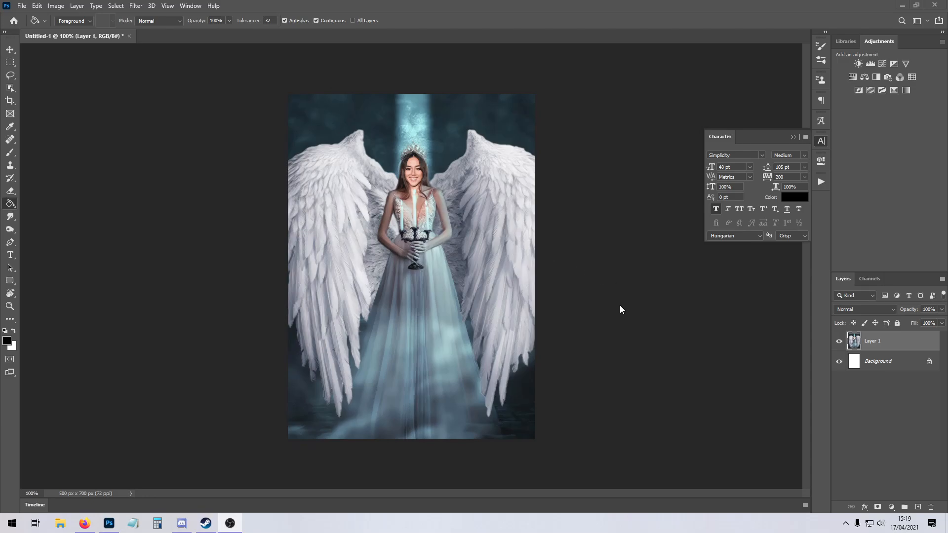
Flatten the image into a single background layer and add a new empty layer above it.
right_click(881, 357)
click(882, 444)
click(10, 62)
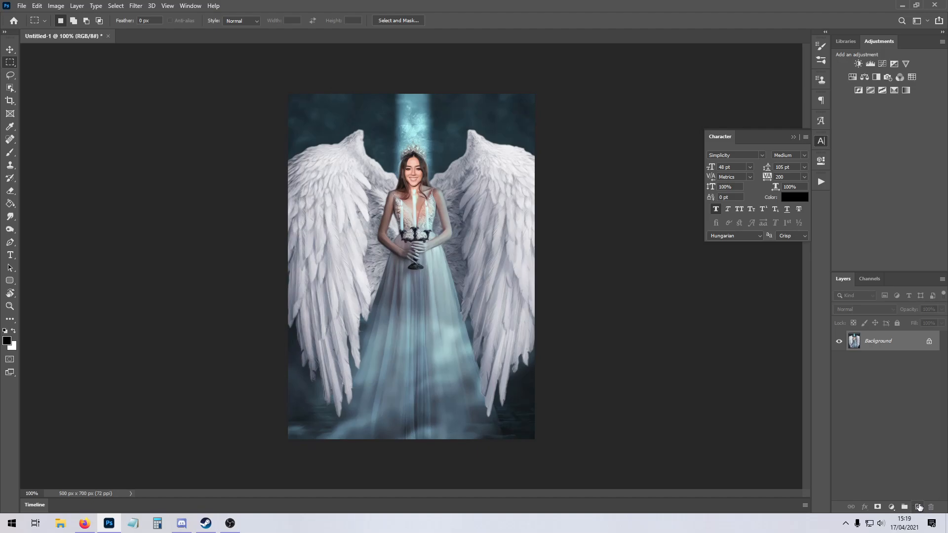
click(918, 508)
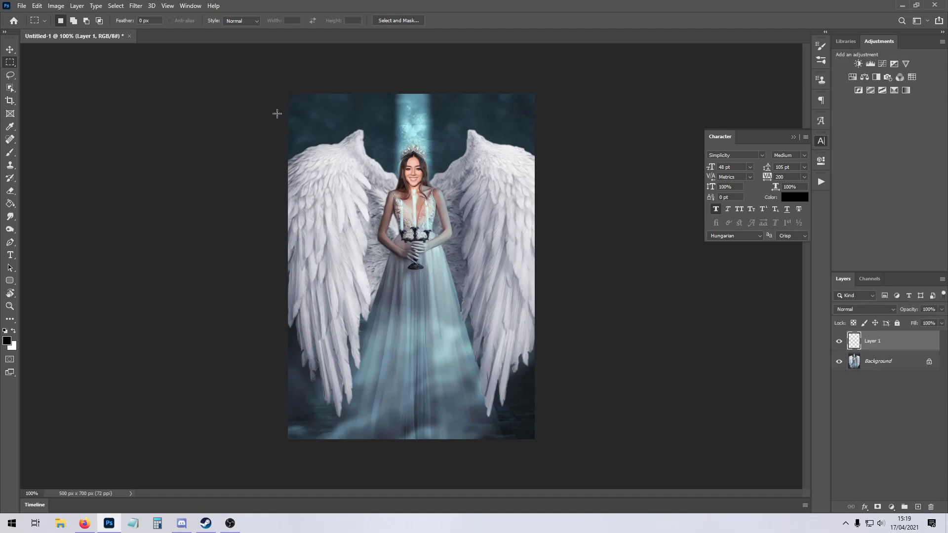
Marquee-select the full-width middle of the picture and invert the selection to thin strips along the upper and lower edges.
drag(280, 112, 592, 422)
key(ctrl+d)
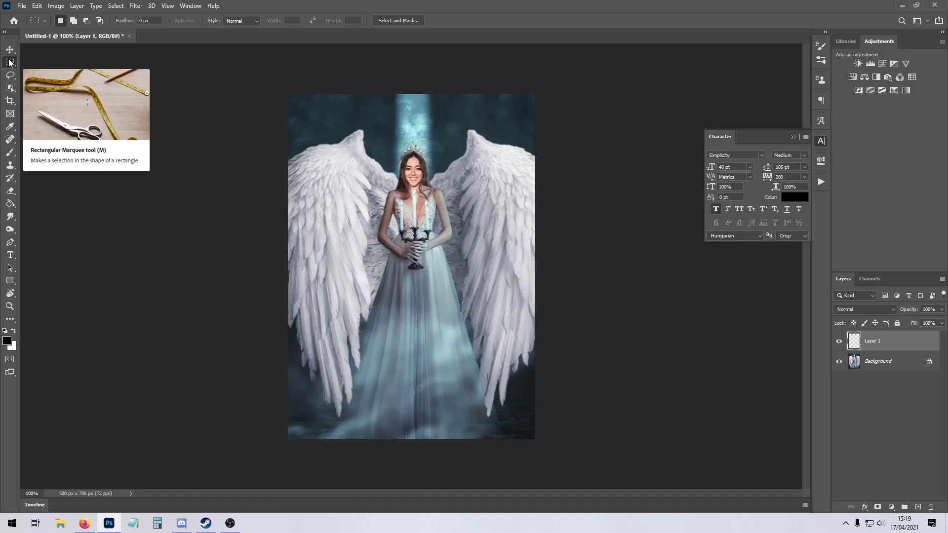
drag(283, 112, 579, 422)
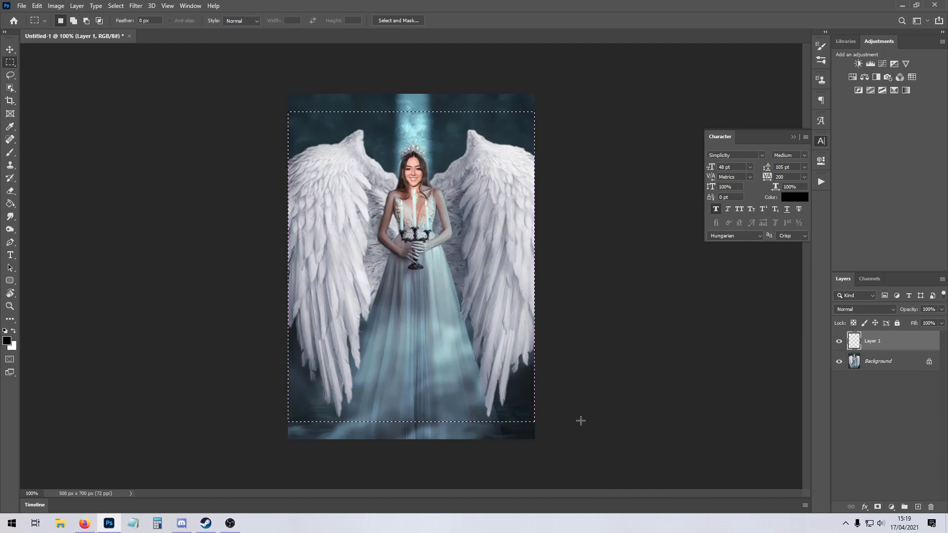
right_click(425, 224)
click(455, 239)
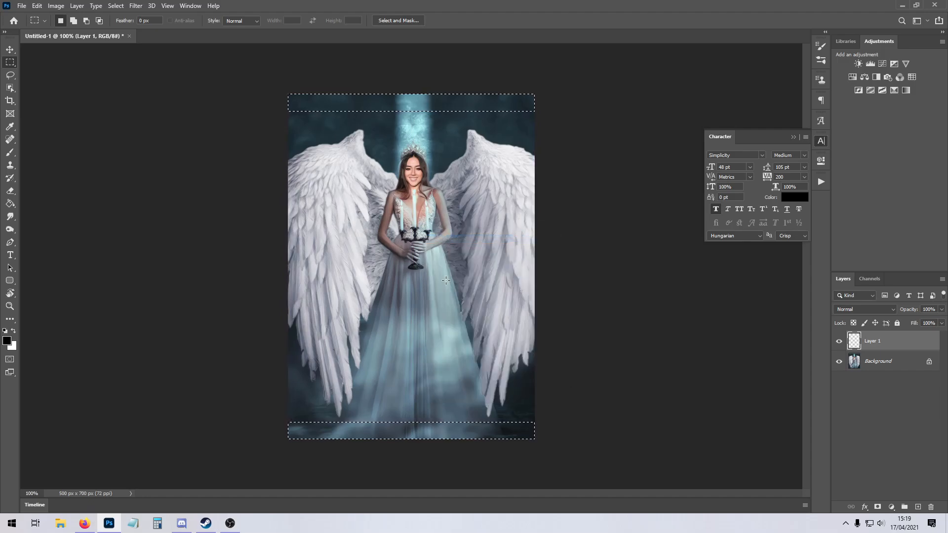
Fill both selected strips with black, deselect them, and invert their colour to white.
click(10, 204)
click(326, 108)
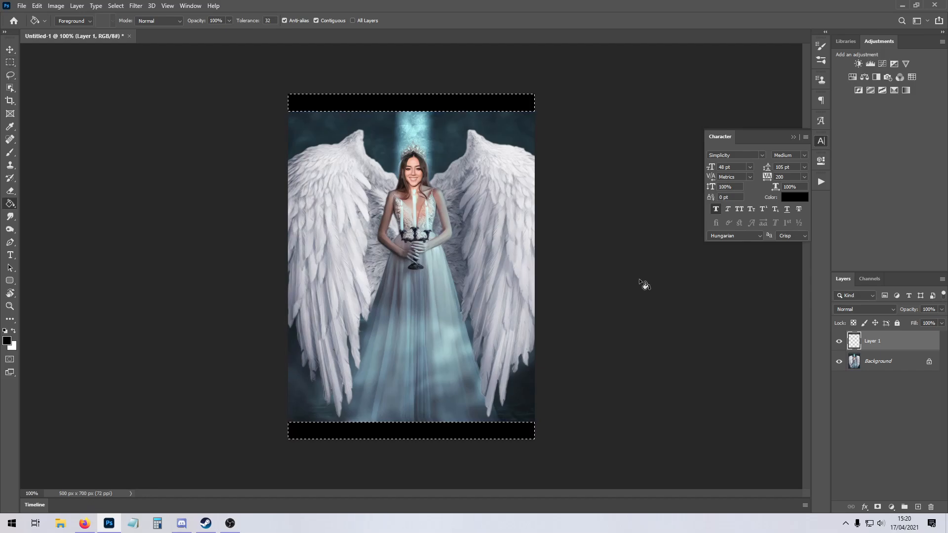
click(10, 63)
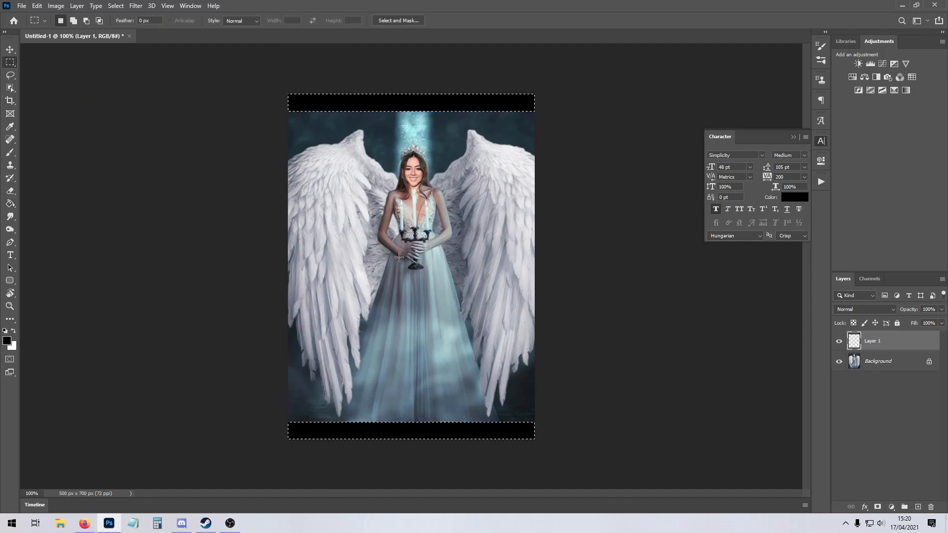
key(ctrl+d)
key(ctrl+i)
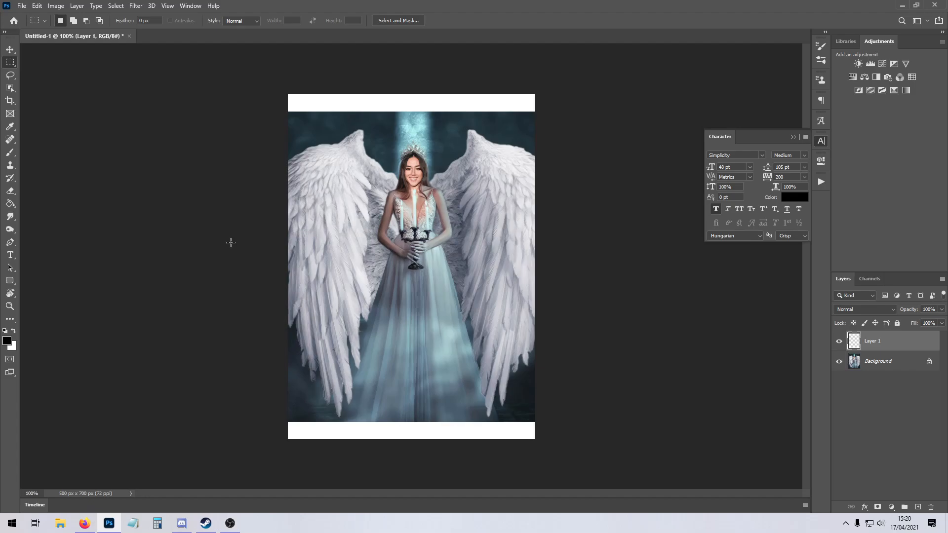
Sample the dress colour #849ea6 as the foreground colour and fill both horizontal bars with it.
click(10, 204)
click(9, 342)
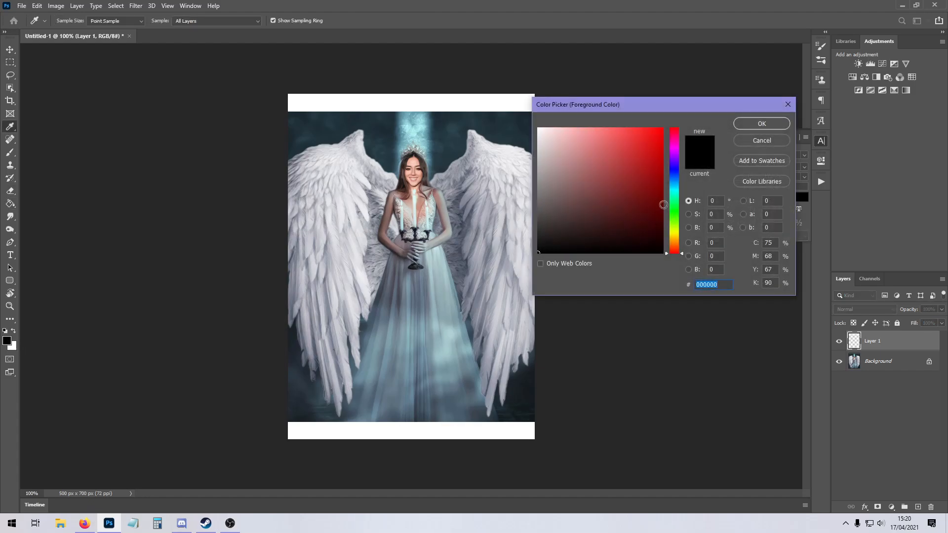
click(451, 318)
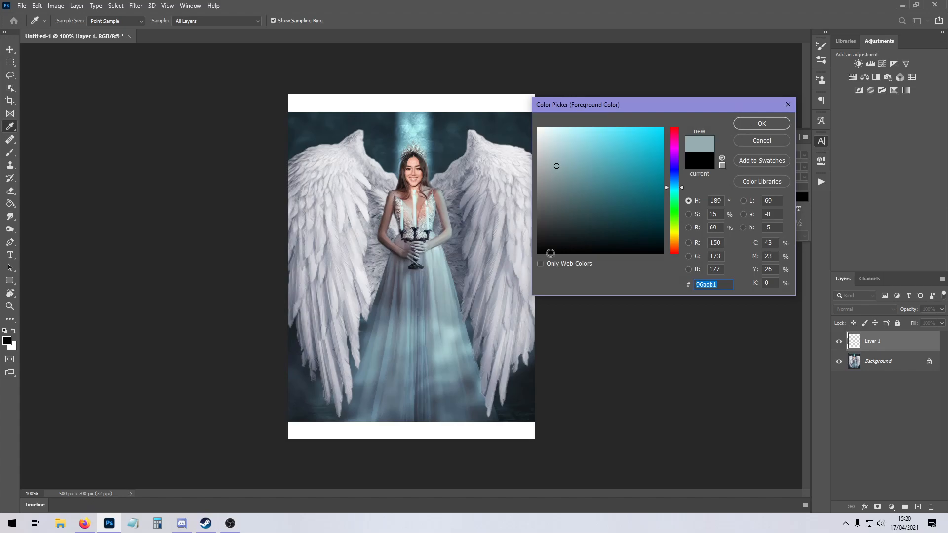
click(443, 315)
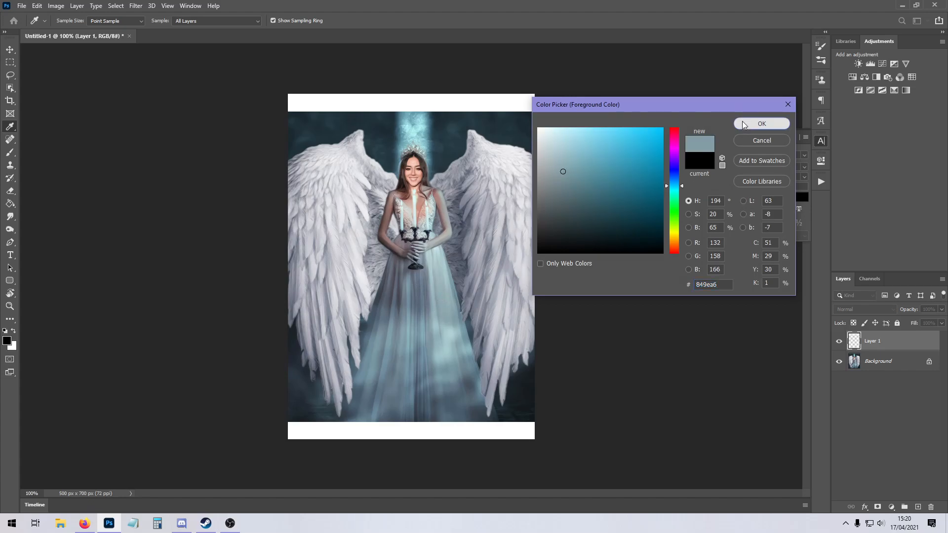
click(762, 123)
click(458, 101)
click(428, 430)
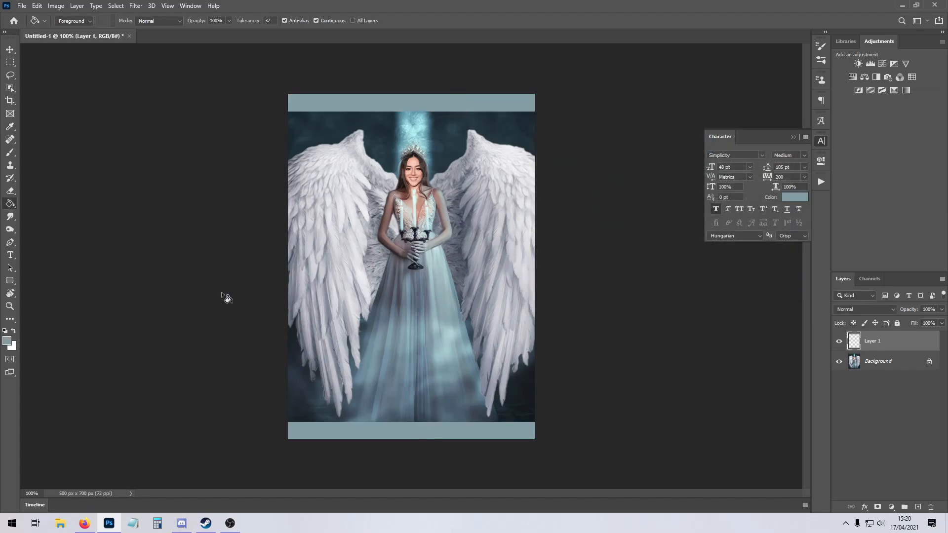
Hide the layer with the bars and marquee-select the entire canvas on a new layer.
click(10, 62)
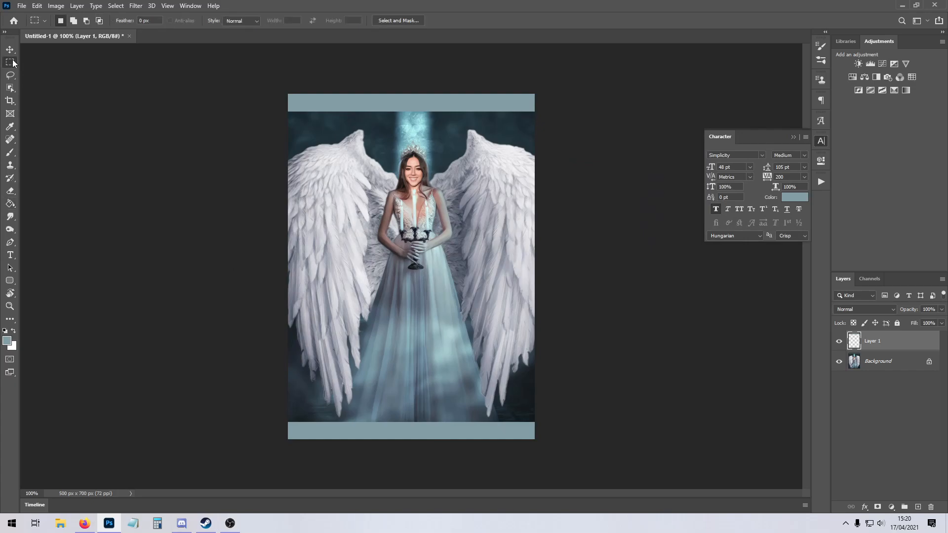
click(839, 341)
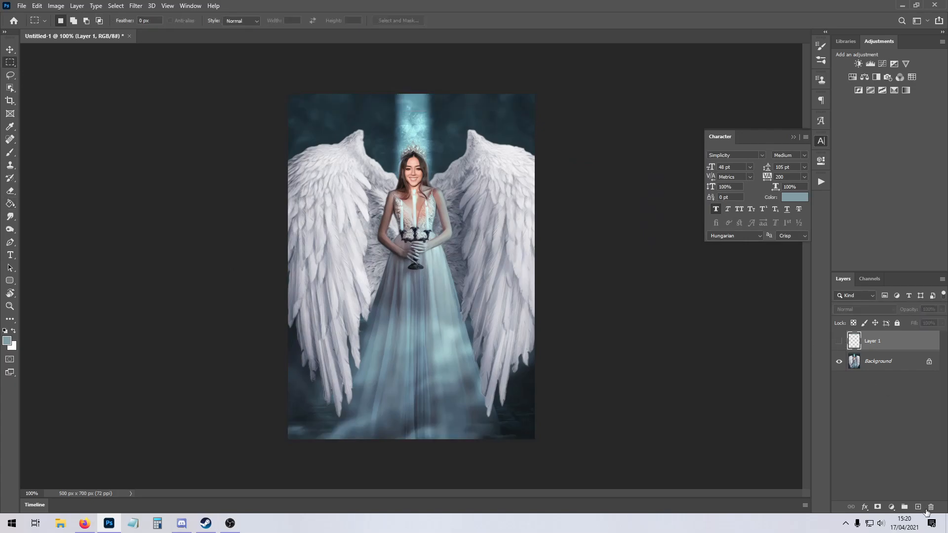
click(918, 507)
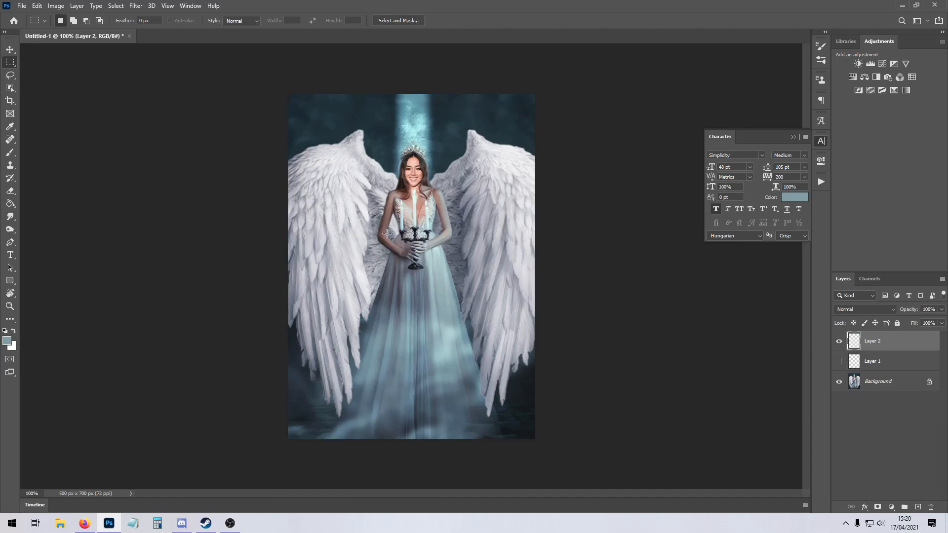
drag(282, 91, 623, 471)
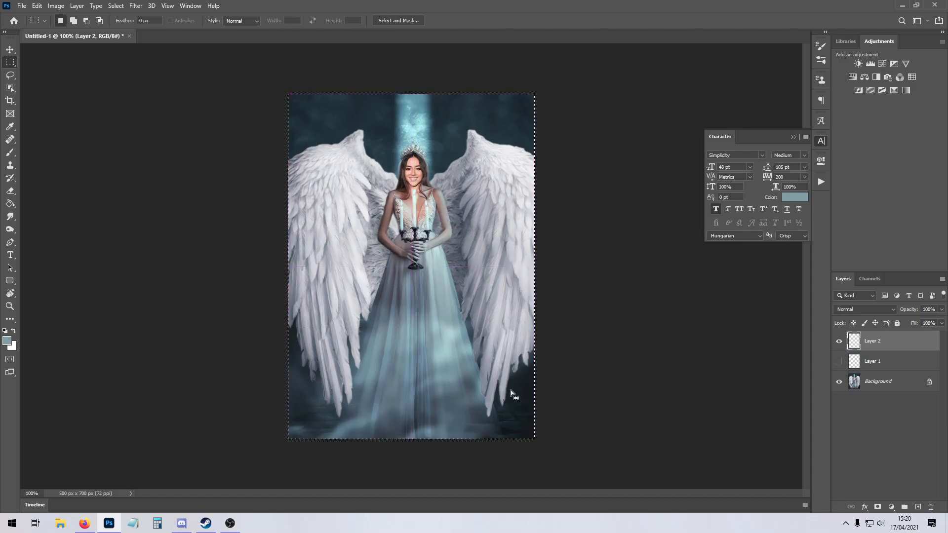
Open 2.png to examine its frame as a reference, and close it again.
click(22, 6)
click(29, 25)
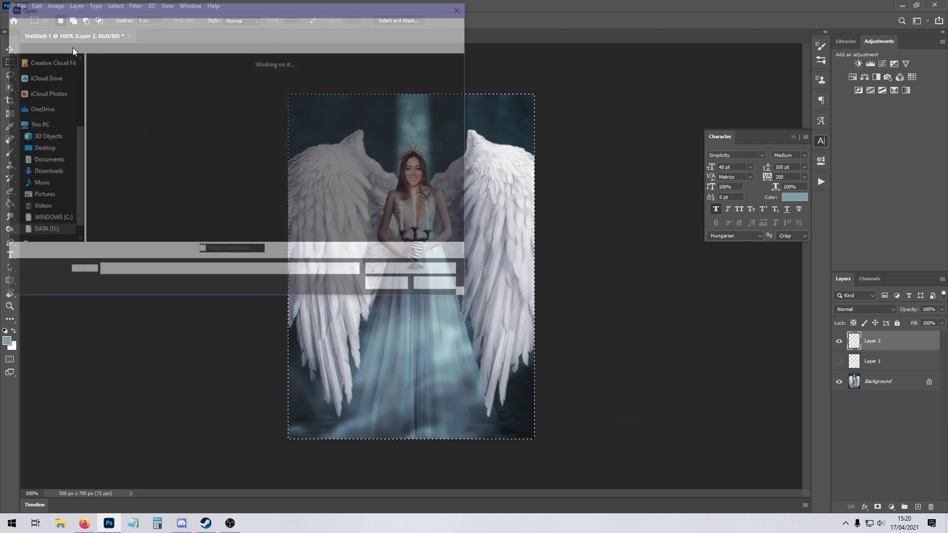
double_click(224, 105)
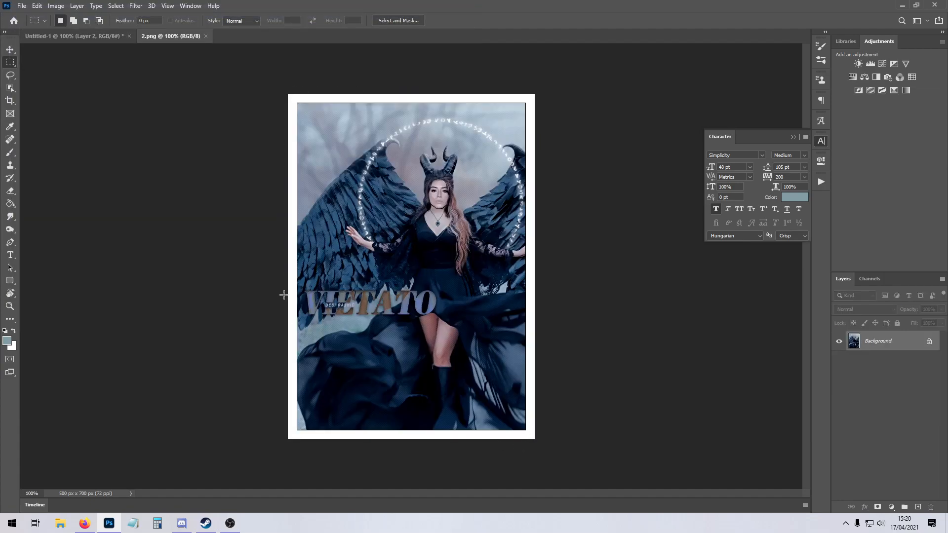
click(206, 36)
Apply a centred 35 px white (#ffffff) stroke around the canvas selection at 100% opacity, and deselect.
right_click(469, 227)
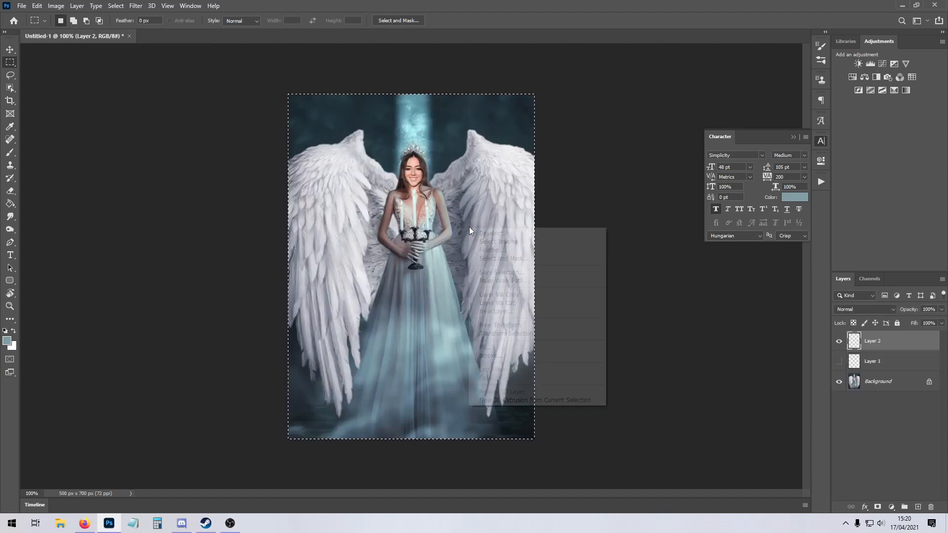
click(515, 357)
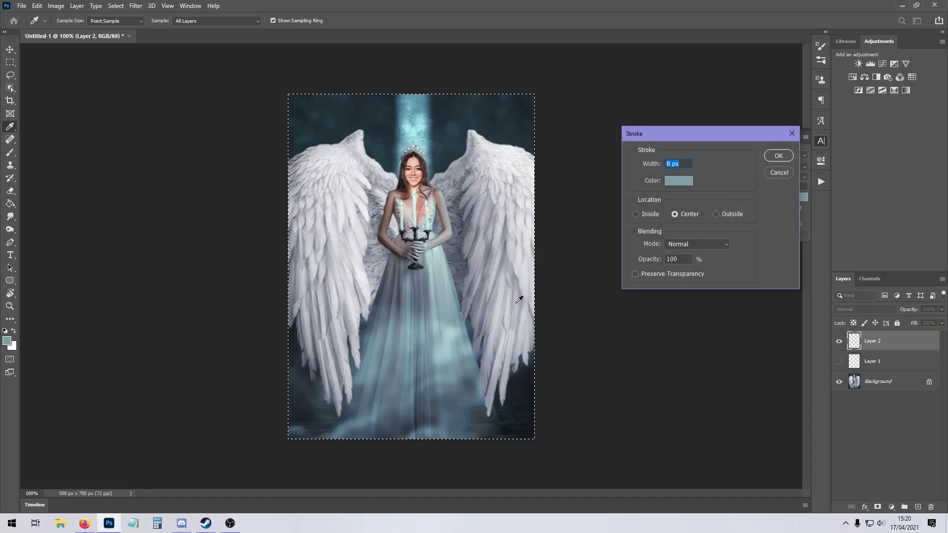
text(35)
click(679, 181)
click(538, 129)
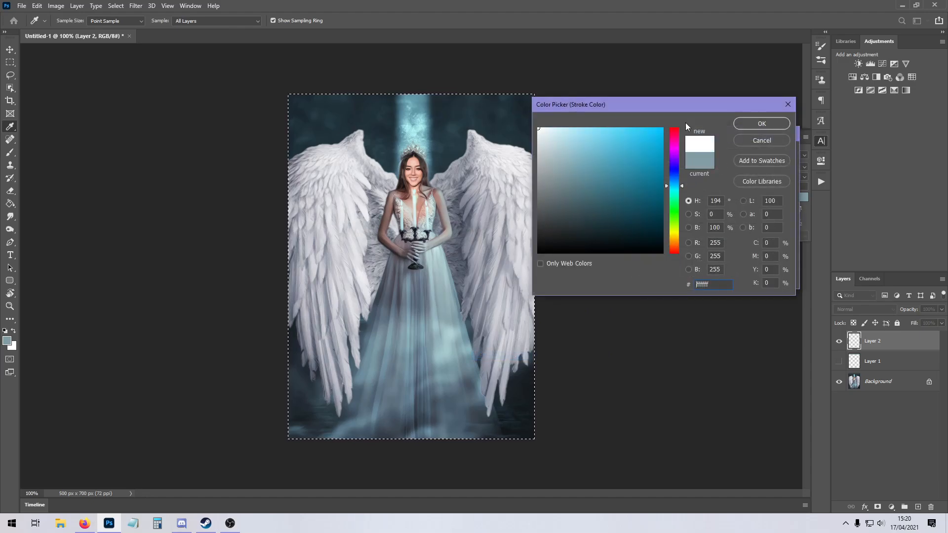
click(745, 123)
click(779, 155)
key(ctrl+d)
key(m)
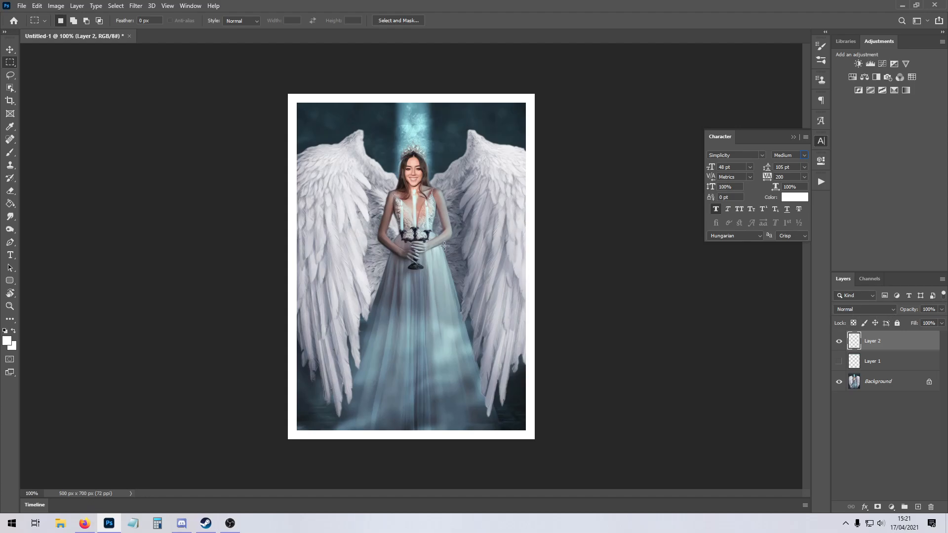
Set the frame layer's blend mode to Soft Light and invert the frame's colour to black.
click(861, 307)
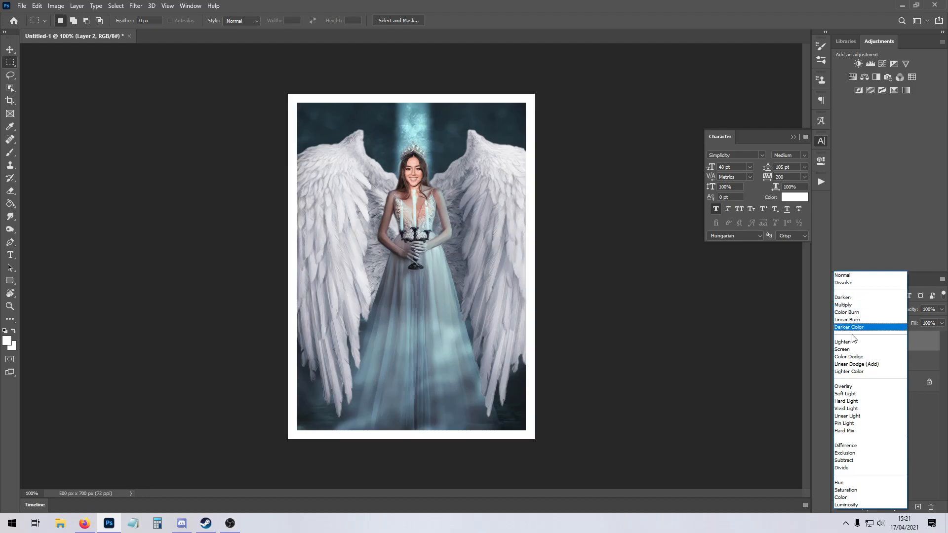
click(859, 395)
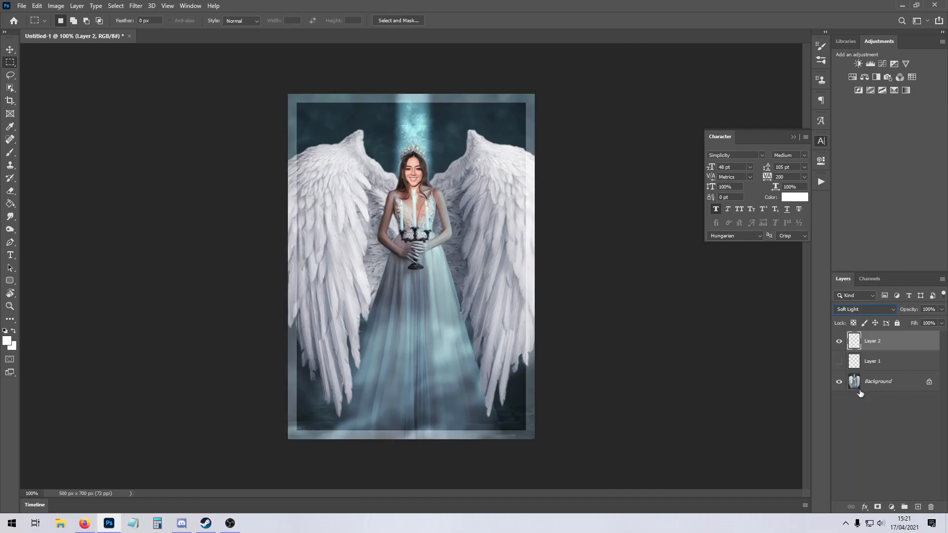
key(ctrl+i)
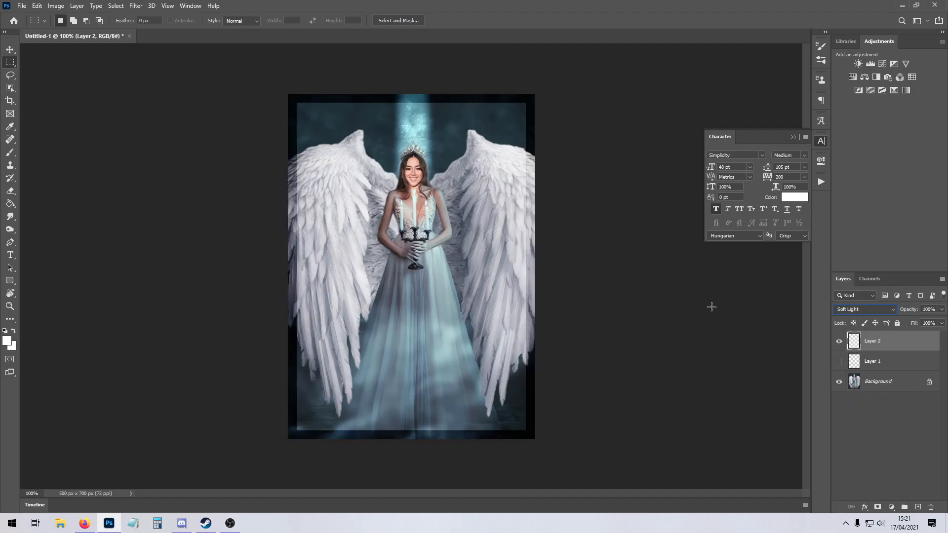
click(877, 309)
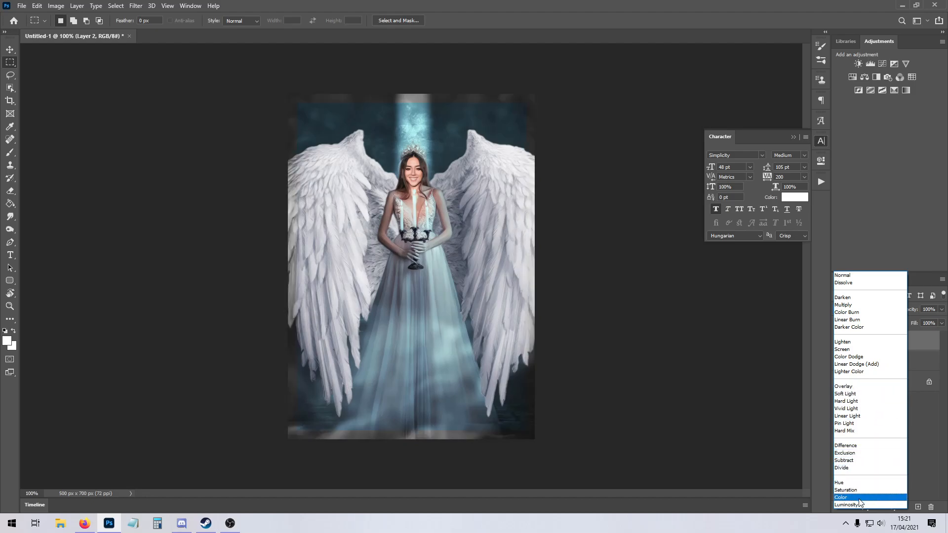
click(855, 394)
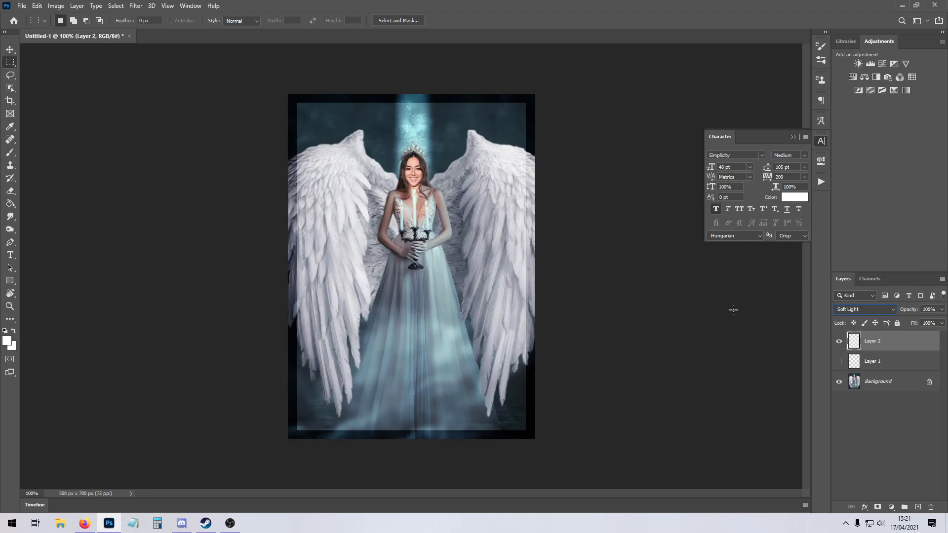
Hide the frame layer and, on a new layer, outline a slanted wedge along the picture's upper edge with the Polygonal Lasso.
click(839, 340)
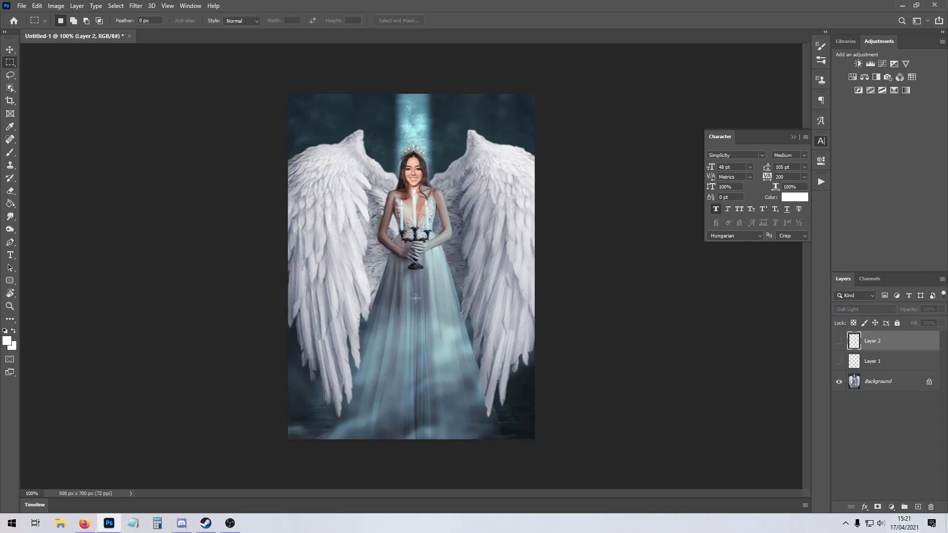
click(918, 507)
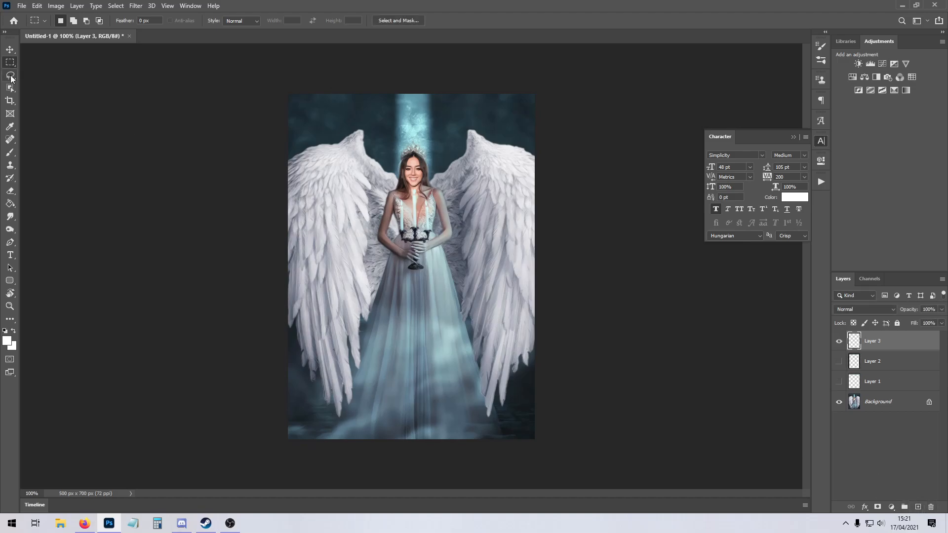
click(11, 78)
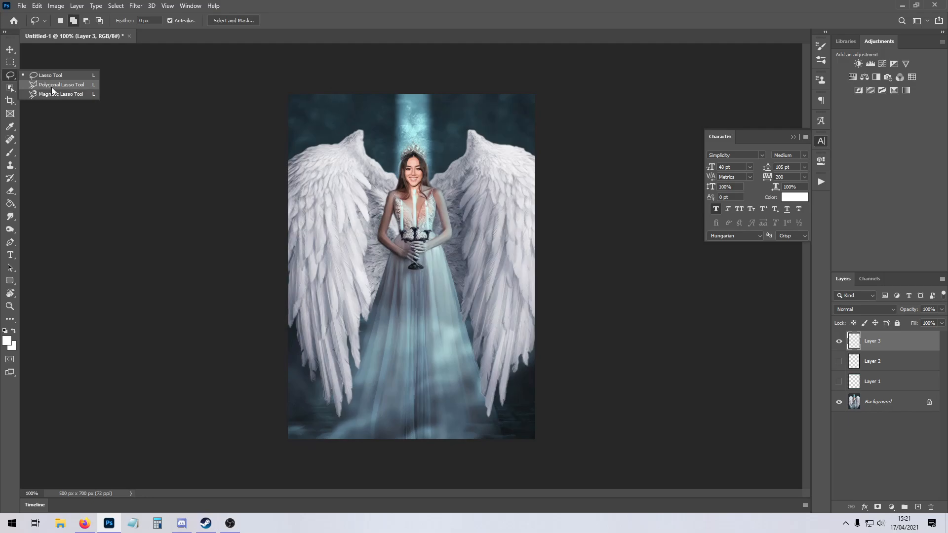
click(84, 85)
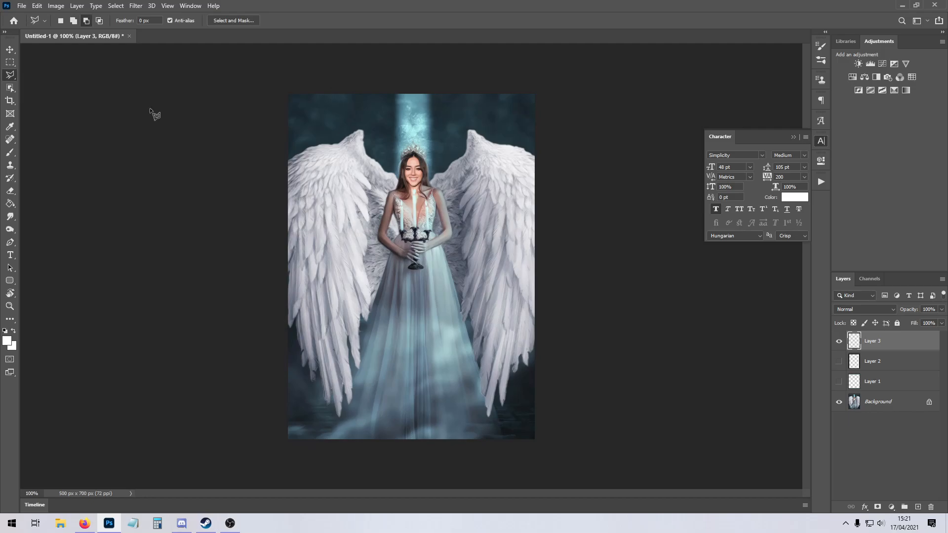
click(536, 92)
click(260, 116)
click(258, 83)
click(536, 93)
Fill the slanted wedge with the default black foreground colour, deselect it, and duplicate its layer.
click(10, 203)
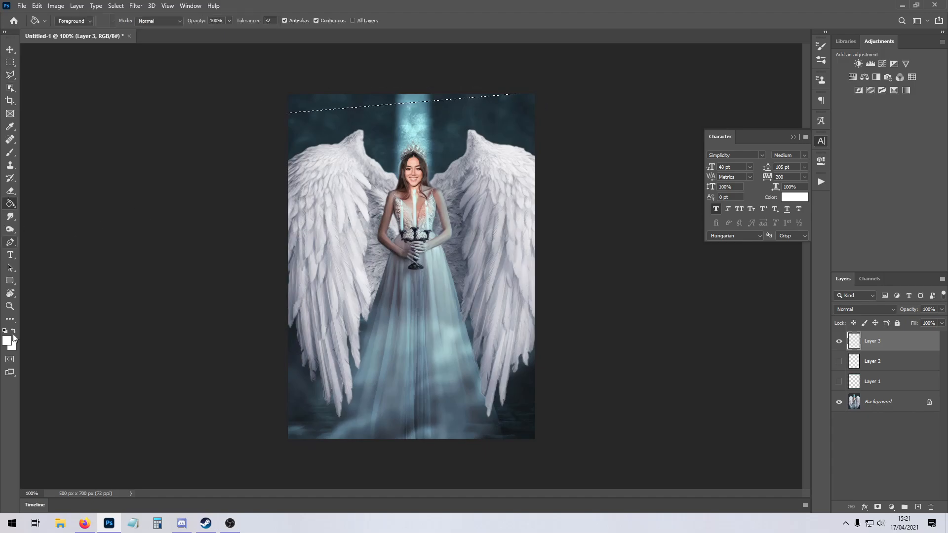
click(5, 331)
click(309, 105)
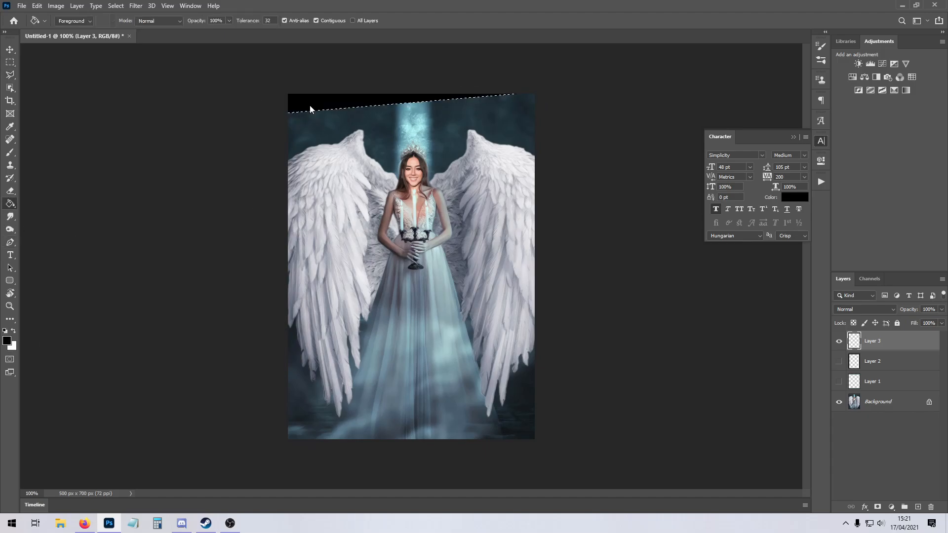
click(10, 63)
click(171, 157)
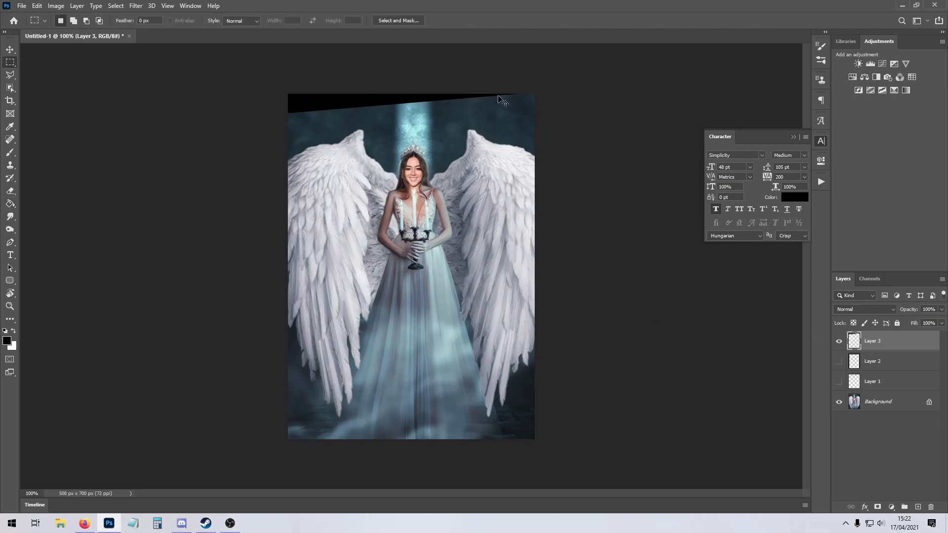
key(ctrl+j)
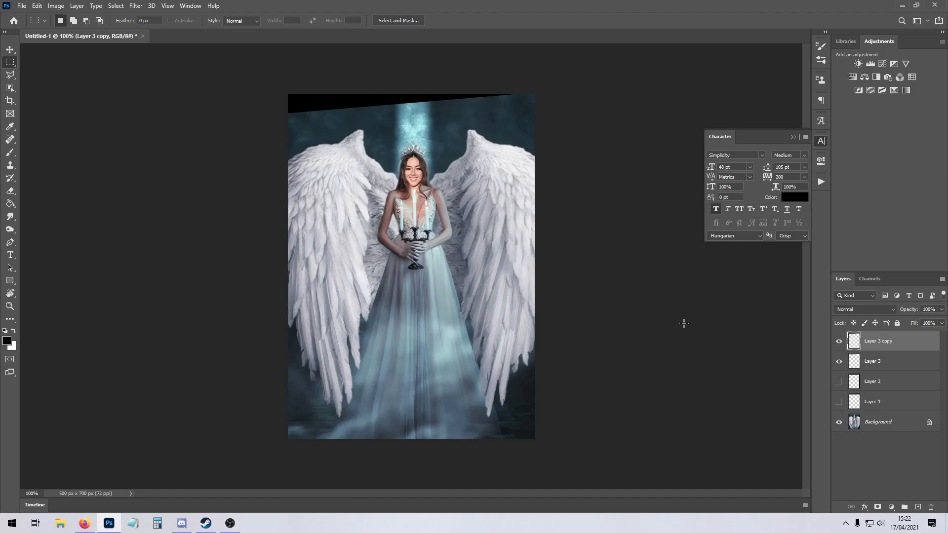
Rotate the duplicated wedge 180° and move it to the picture's bottom edge.
right_click(883, 341)
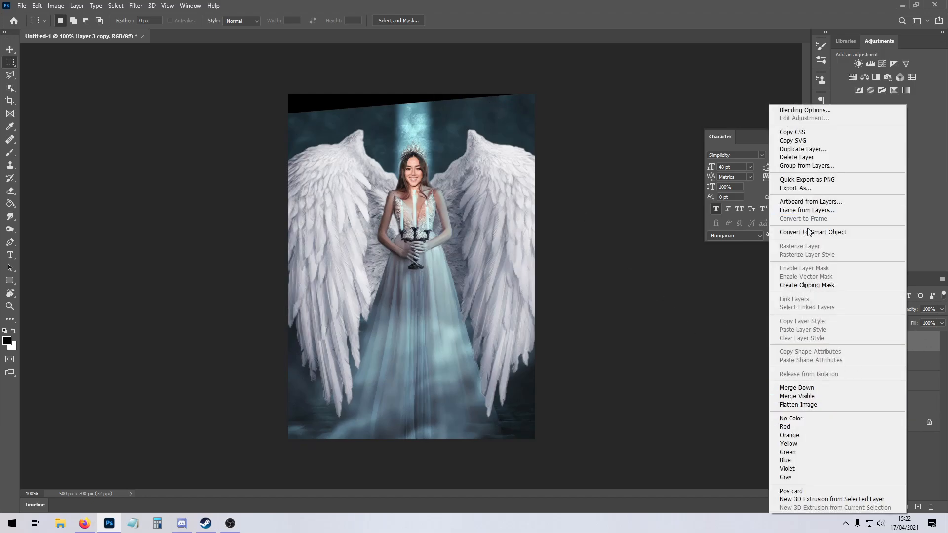
click(617, 289)
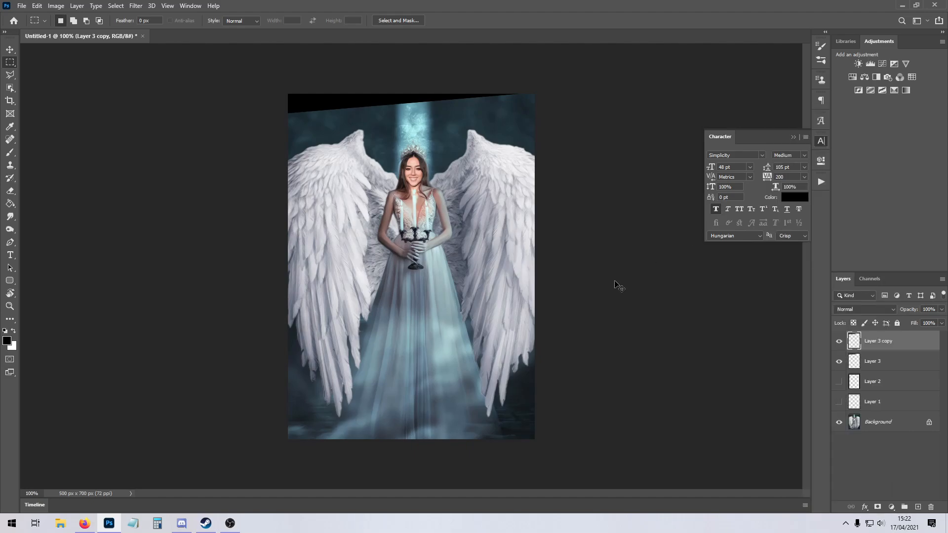
key(ctrl+t)
right_click(374, 103)
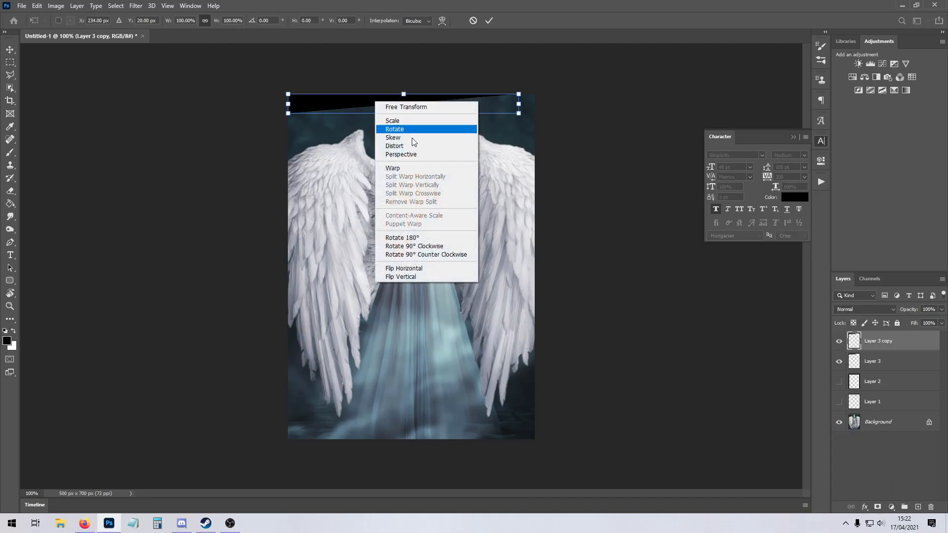
click(443, 239)
drag(381, 105, 393, 432)
click(10, 63)
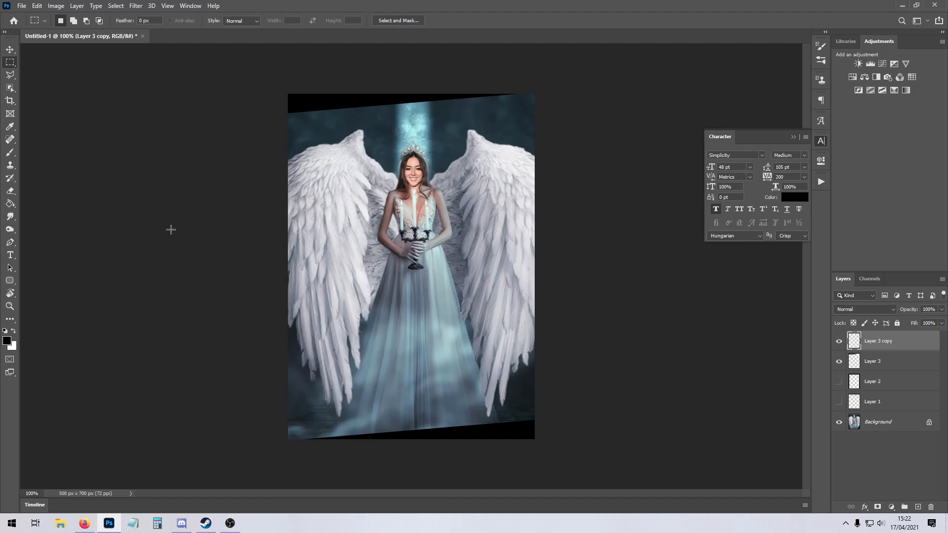
Invert the colours of the lower and upper wedges to white.
key(ctrl+i)
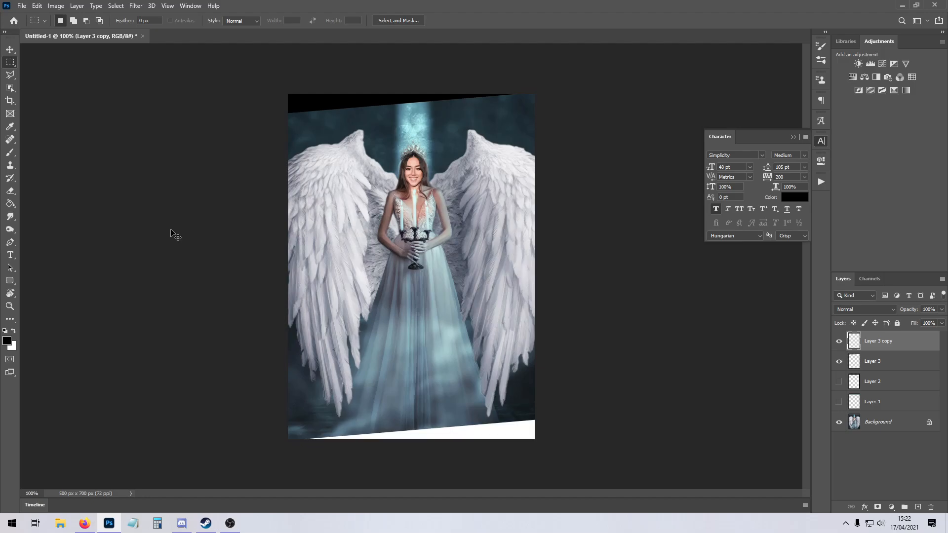
click(906, 370)
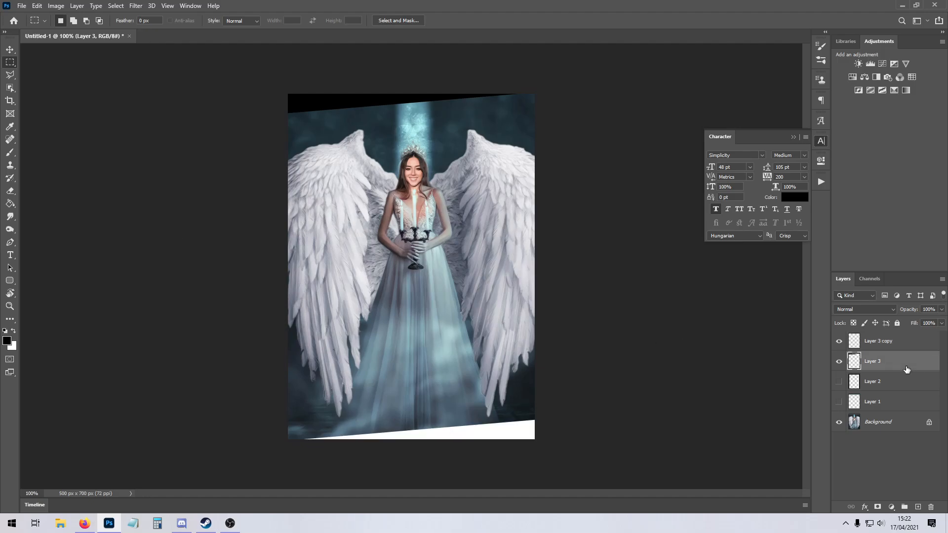
key(ctrl+i)
Hide both wedge layers and, on a new layer, make a rectangular selection inset slightly from the picture's edges.
click(857, 343)
click(839, 361)
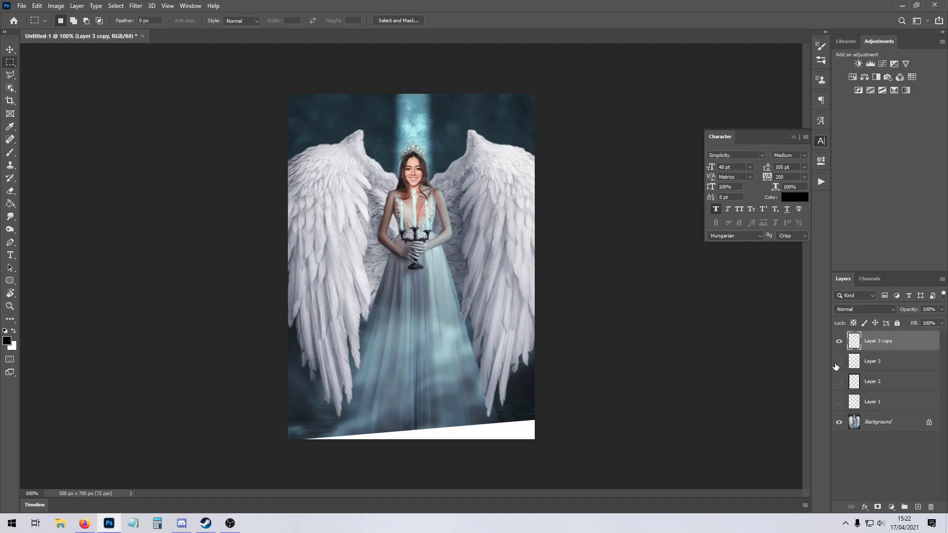
click(839, 341)
click(918, 507)
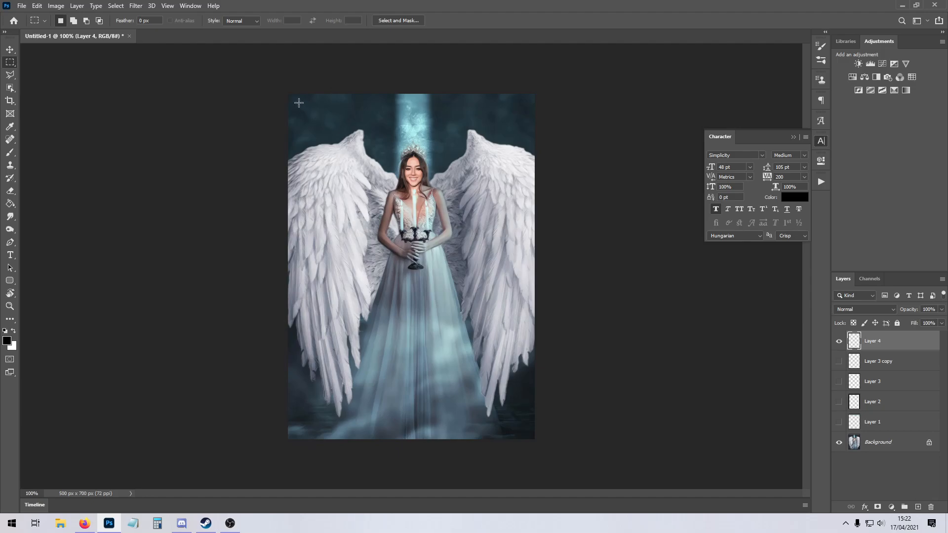
drag(294, 98, 528, 434)
Apply a centred 2 px white (#ffffff) stroke to the inset selection at 100% opacity, and deselect.
right_click(411, 239)
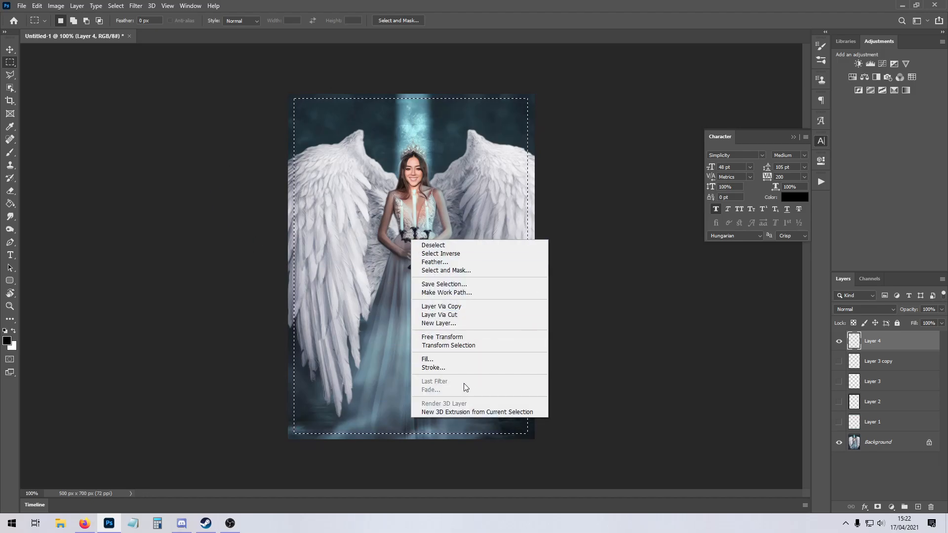
click(459, 367)
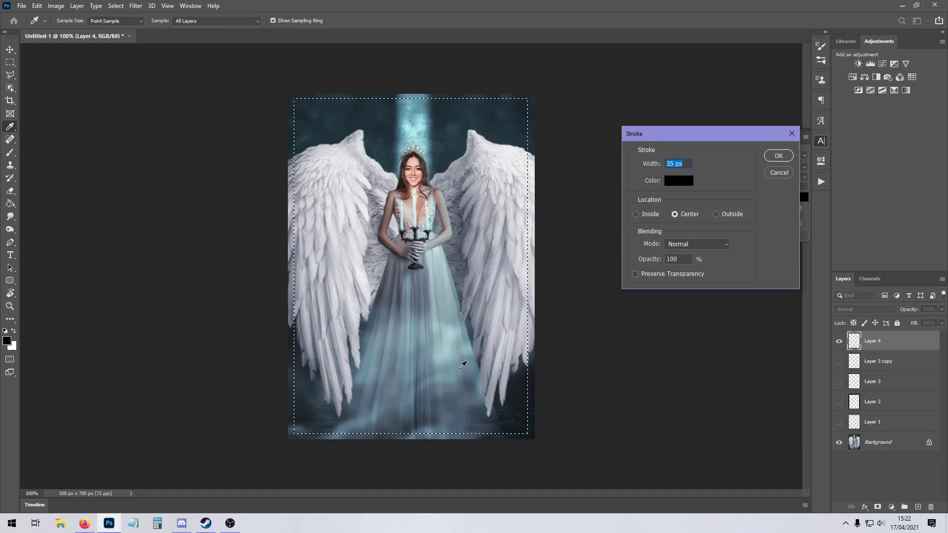
text(3)
click(680, 181)
text(ffffff)
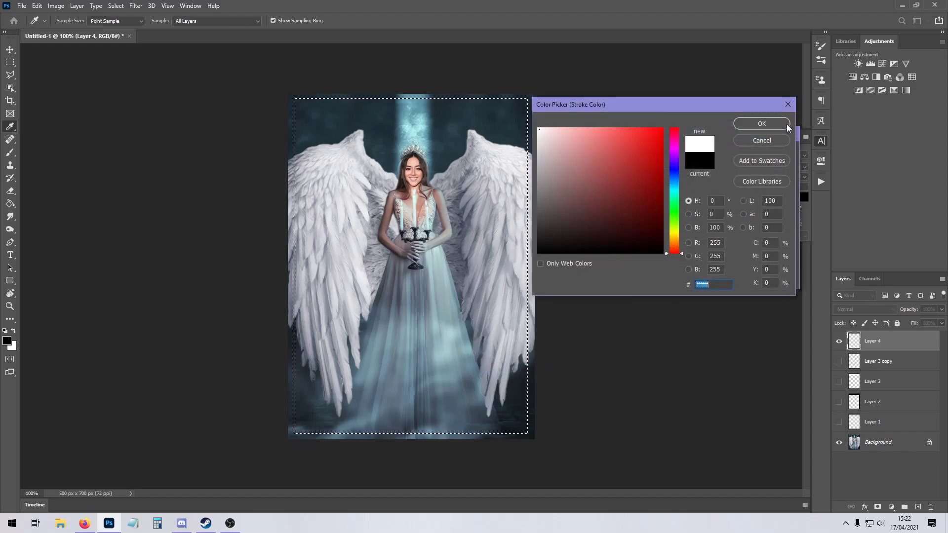
click(760, 124)
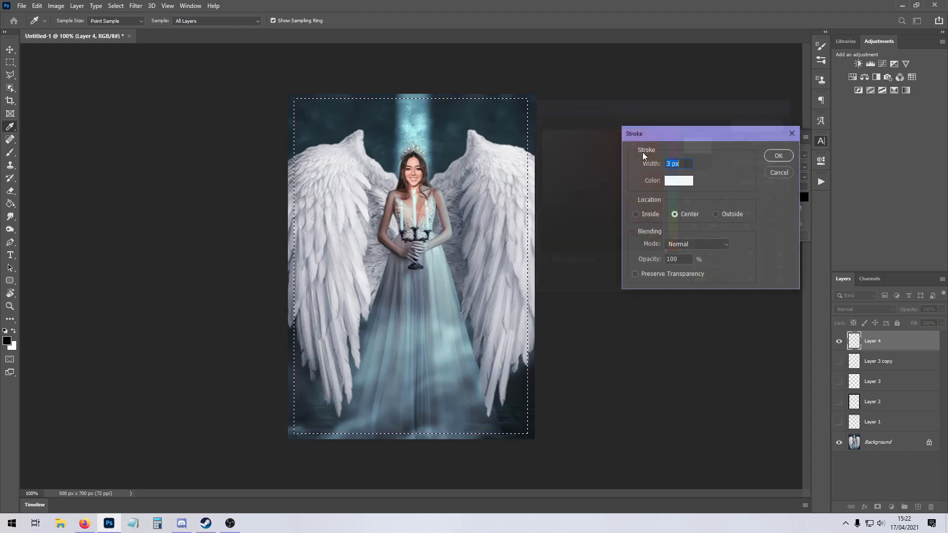
click(779, 156)
key(ctrl+d)
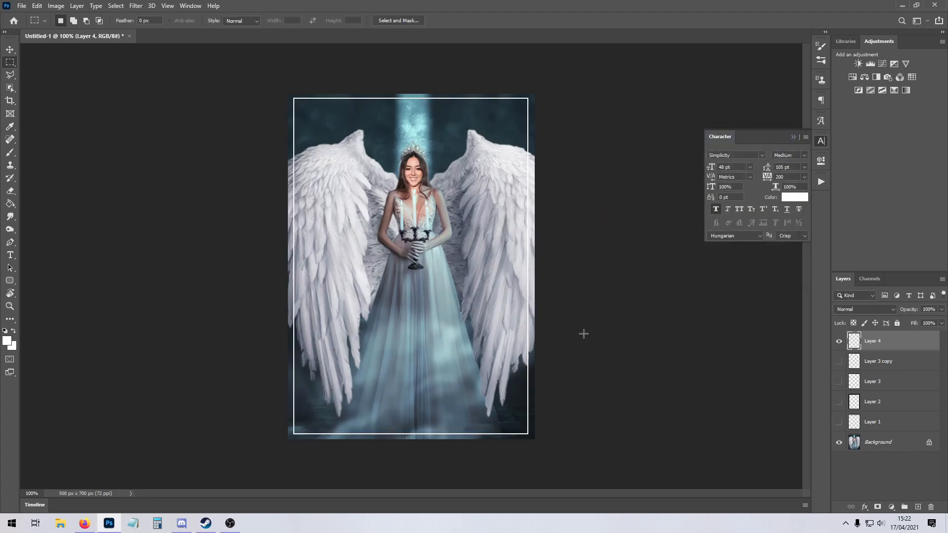
Keep the thin border's blend mode at Normal and recolour it with pale teal (#9dbfc2) sampled from the dress.
click(864, 309)
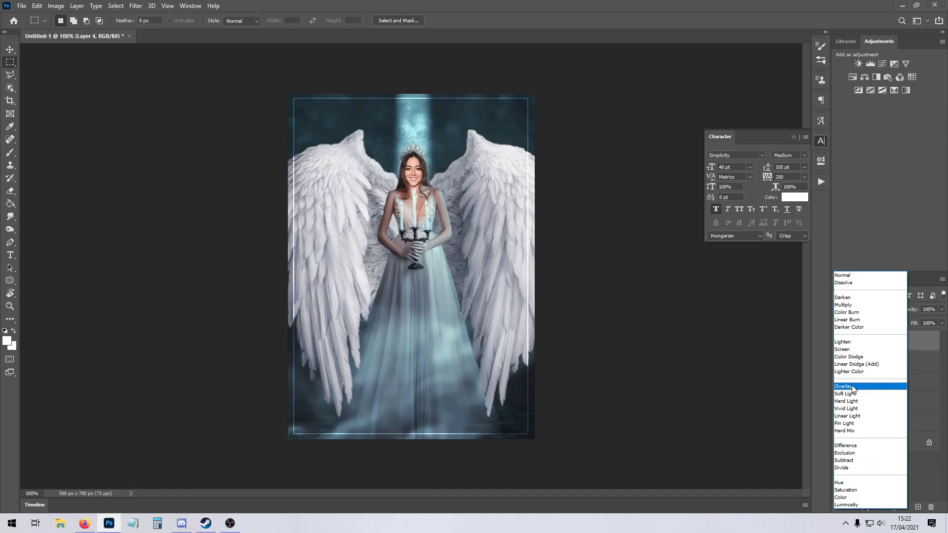
click(845, 275)
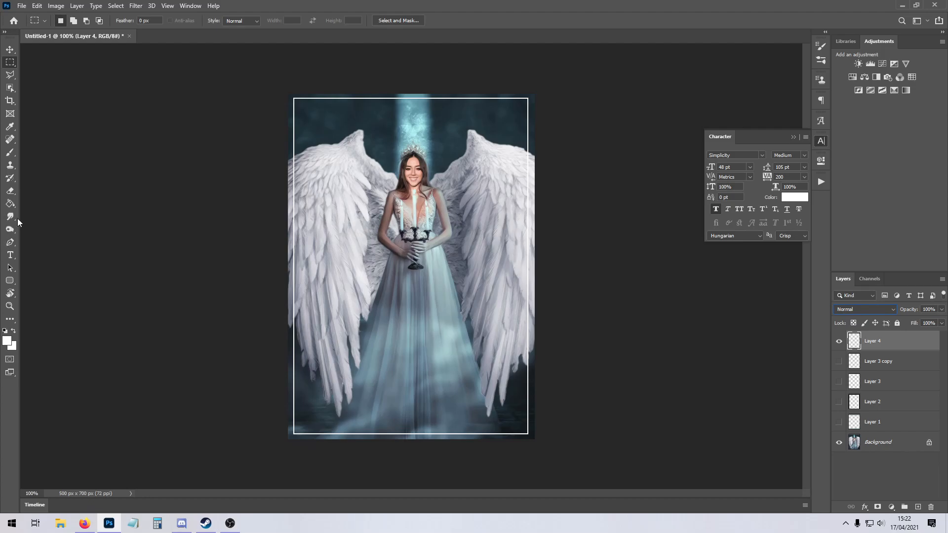
click(10, 204)
click(7, 340)
click(447, 327)
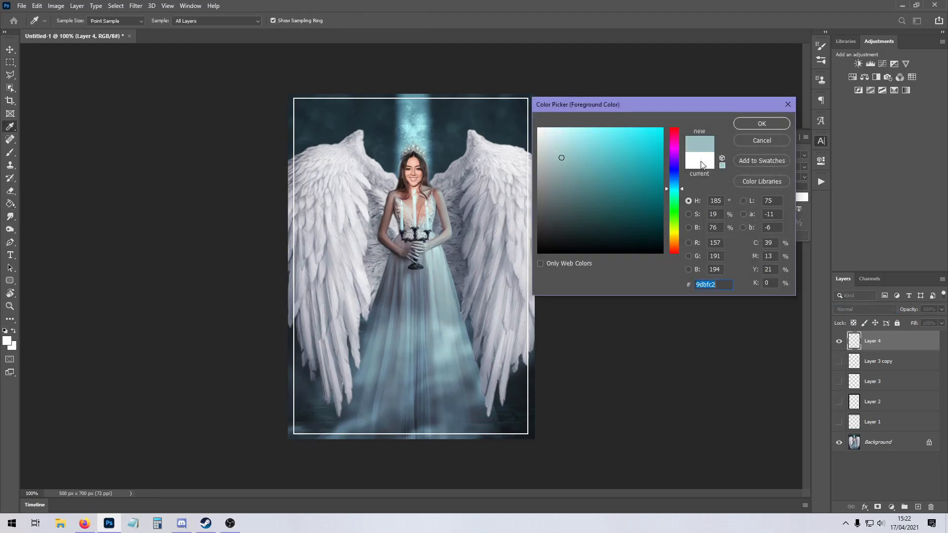
click(737, 123)
click(294, 101)
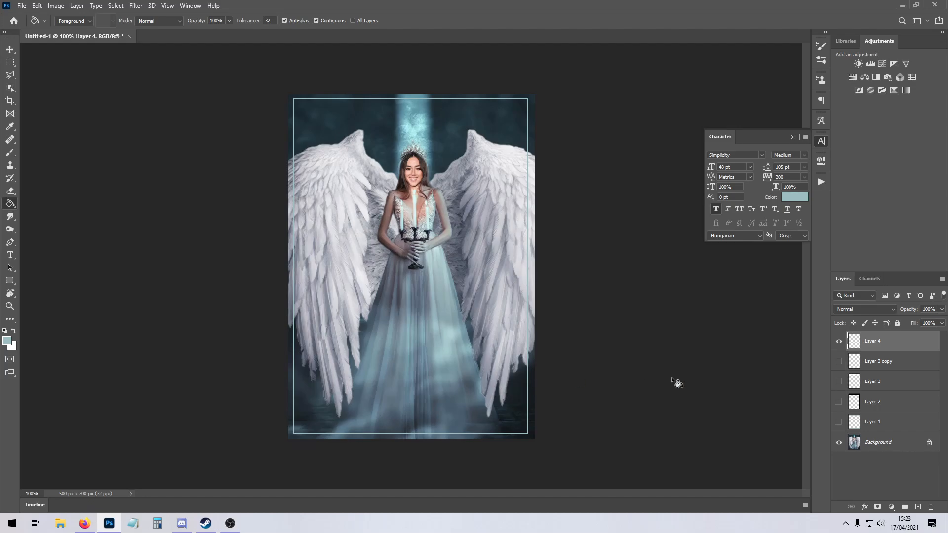
Hide the thin border layer, add a new layer, and switch the foreground colour to white.
click(839, 341)
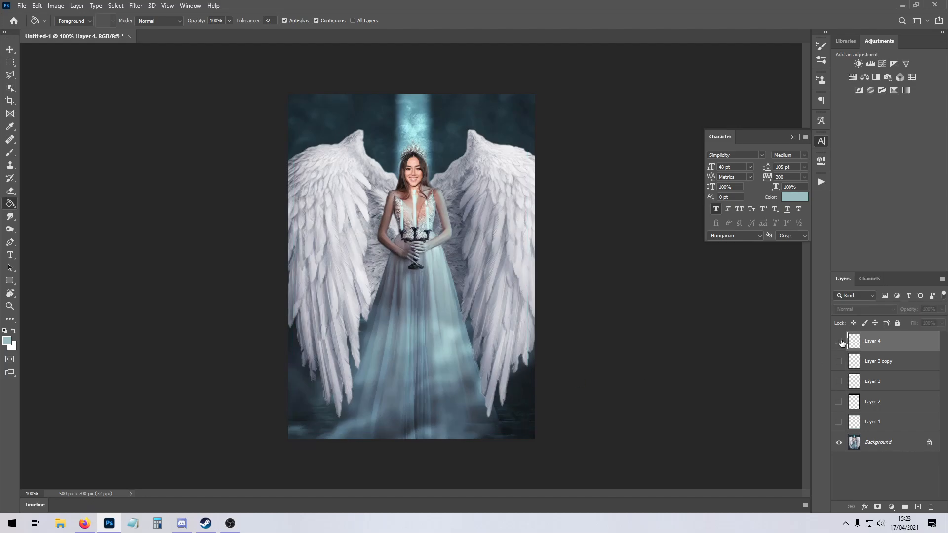
click(918, 507)
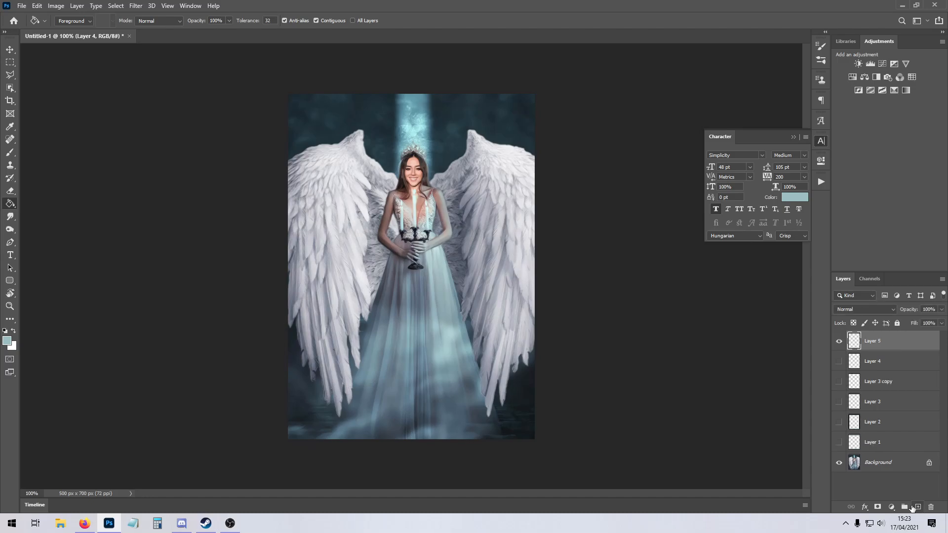
click(6, 61)
right_click(6, 63)
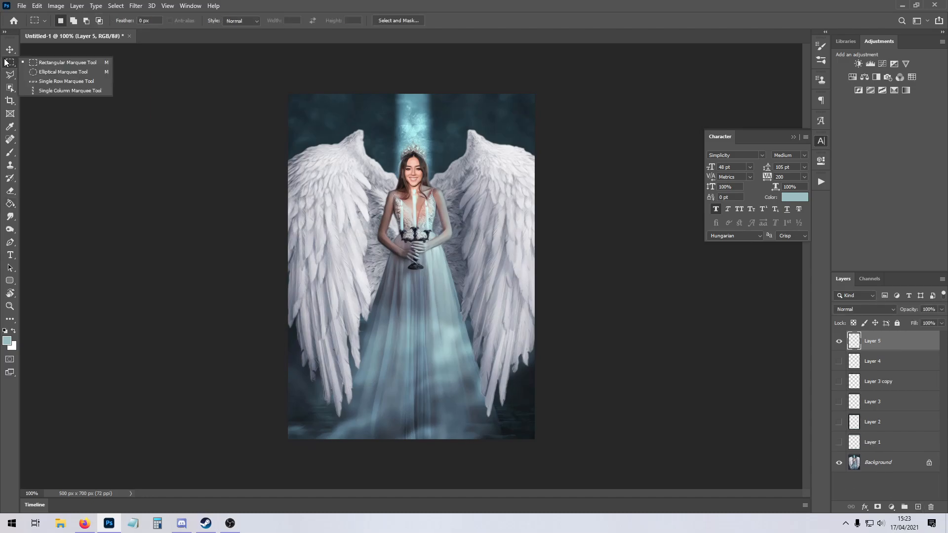
click(31, 65)
click(14, 330)
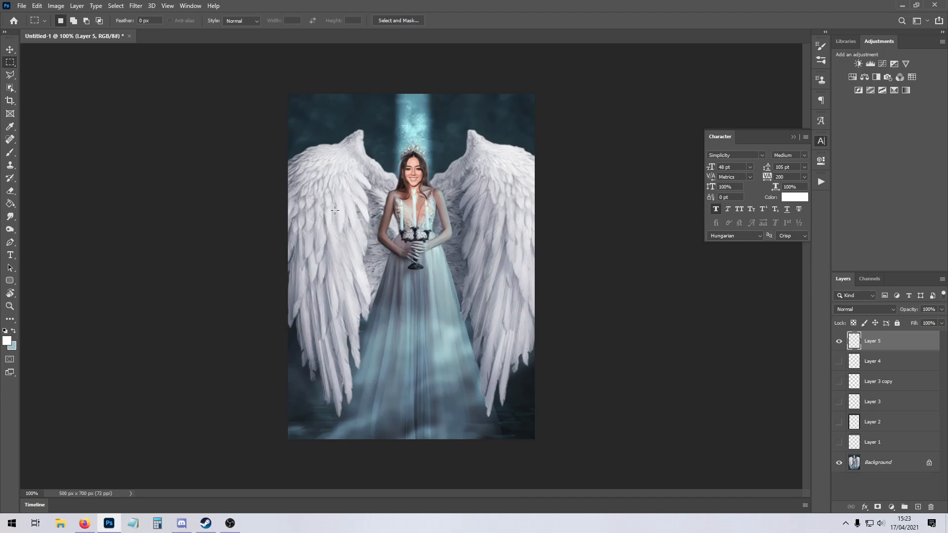
Add another new layer and stroke the whole canvas selection with a 35 px white border.
drag(288, 94, 536, 362)
key(ctrl+d)
key(ctrl+shift+n)
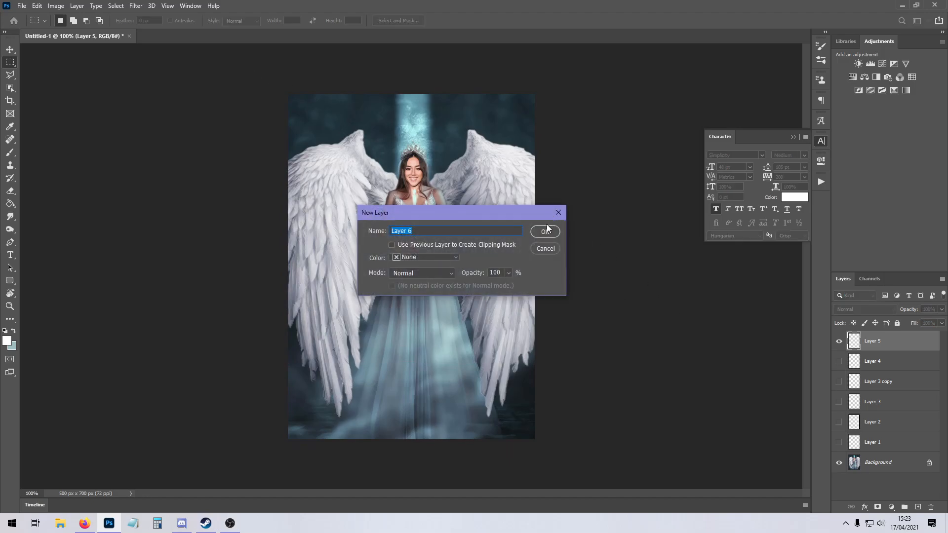
click(545, 231)
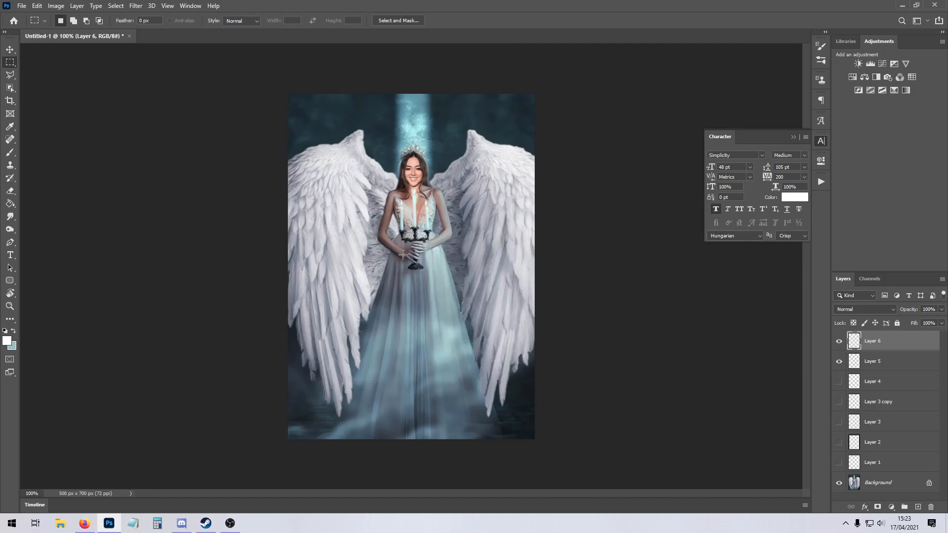
key(ctrl+a)
right_click(348, 204)
click(392, 332)
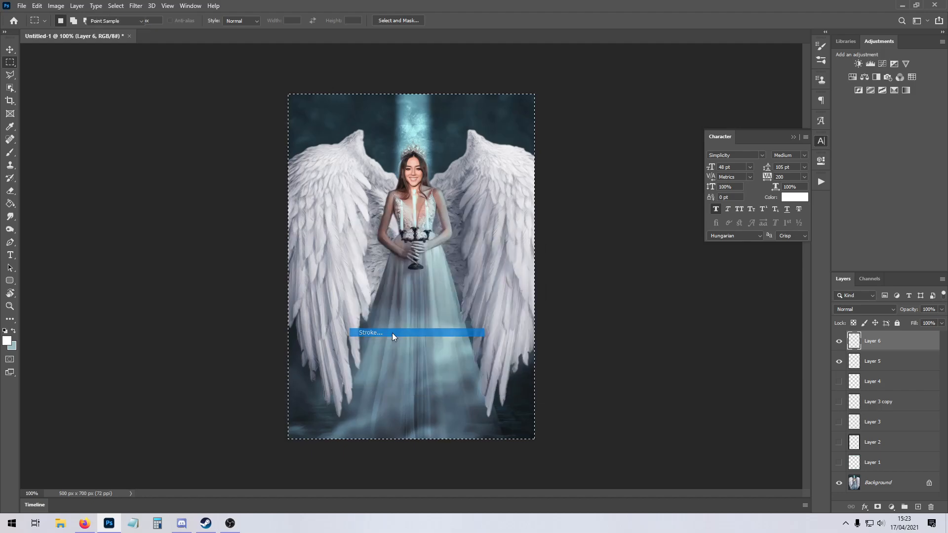
text(35)
key(Return)
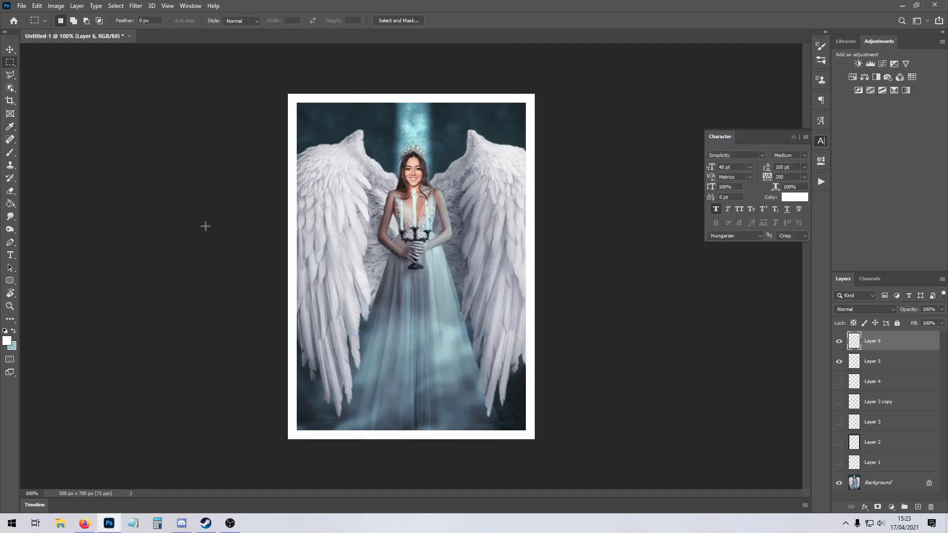
Try filling a circular selection over the frame's upper-left corner with white, and undo it.
right_click(10, 62)
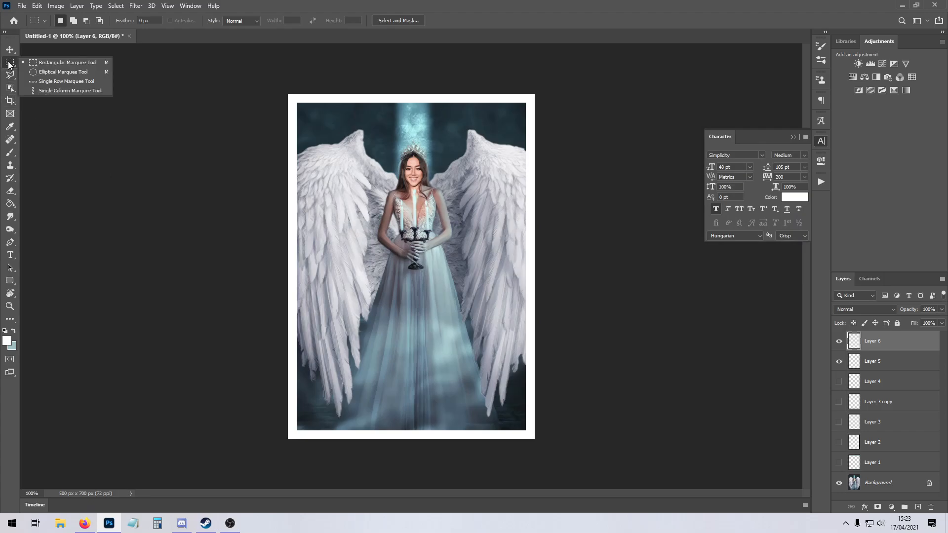
click(56, 71)
drag(269, 78, 328, 132)
click(10, 204)
click(306, 124)
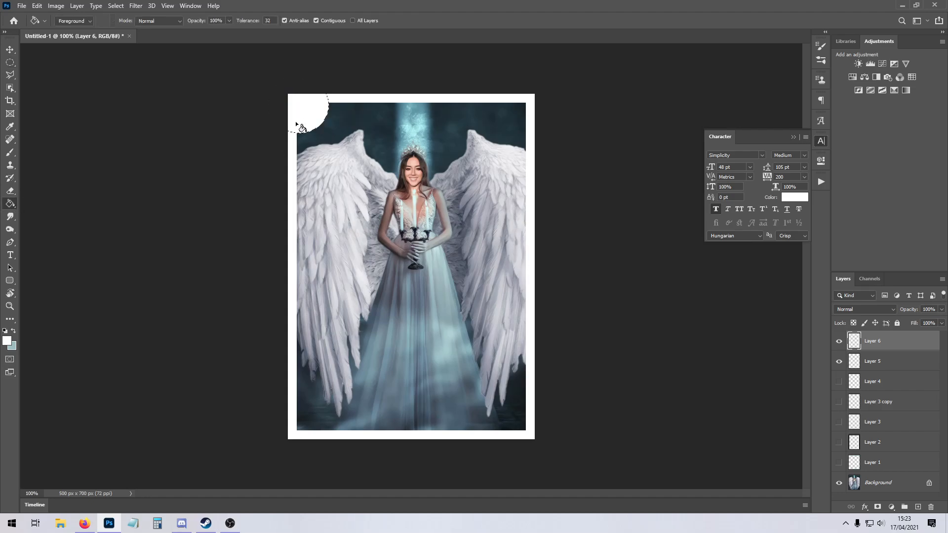
click(10, 62)
key(ctrl+d)
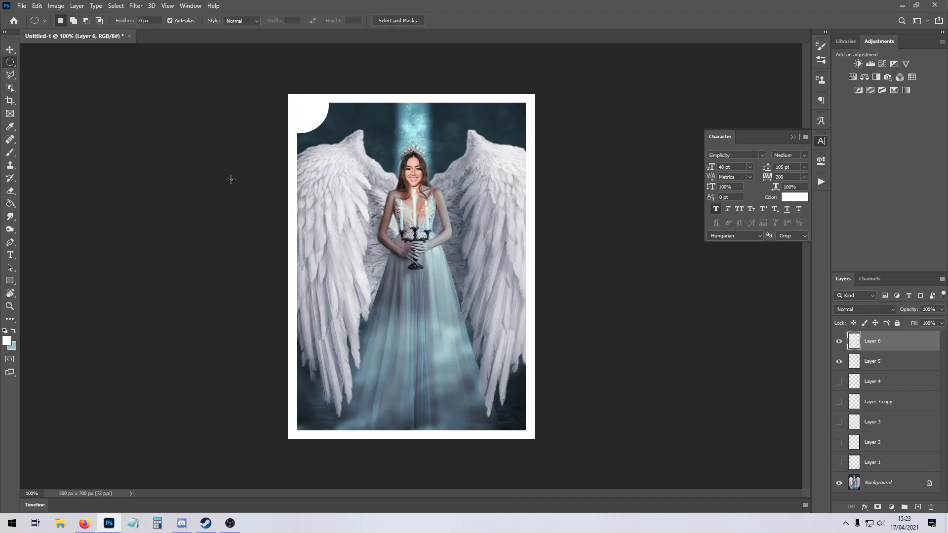
key(ctrl+z)
key(ctrl+z)
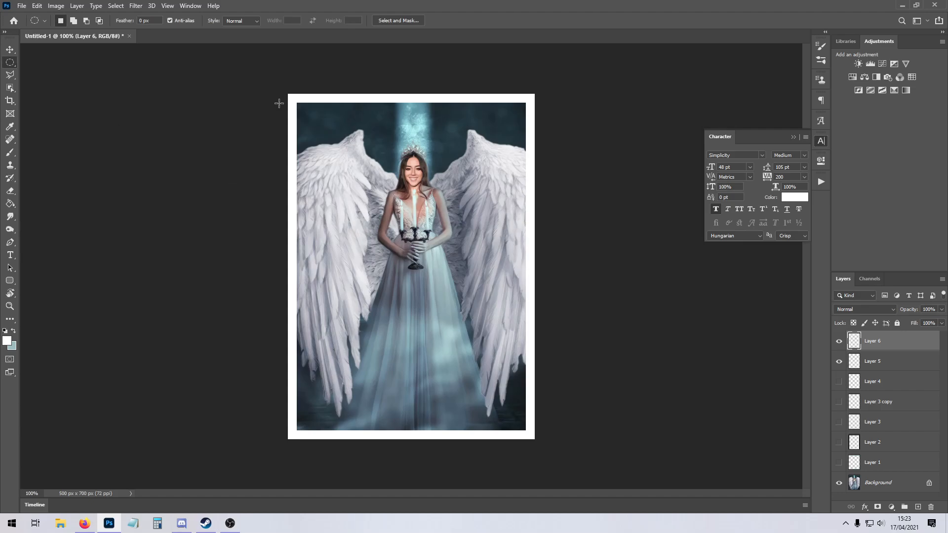
Try deleting the frame's upper-left corner inside an elliptical selection, then undo the deletion and deselect.
drag(331, 138, 262, 68)
key(Delete)
key(ctrl+z)
click(256, 185)
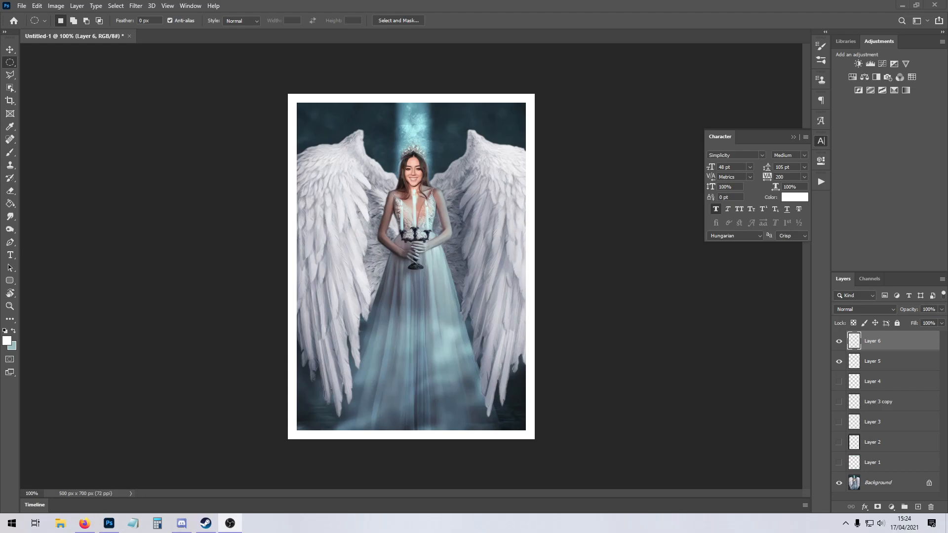
click(385, 198)
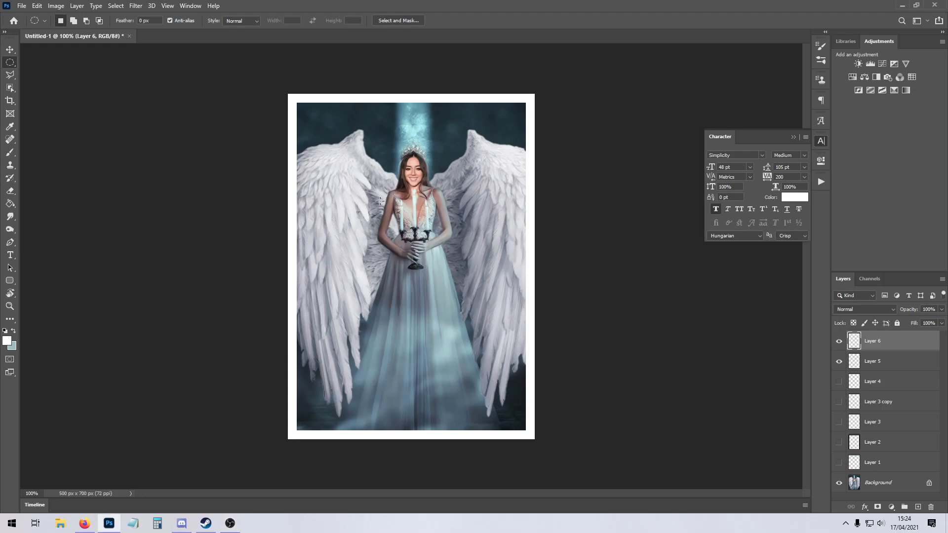
Draw an elliptical selection about 171 × 164 px, move it into the frame's upper-left corner, and invert the selection.
drag(306, 122, 390, 200)
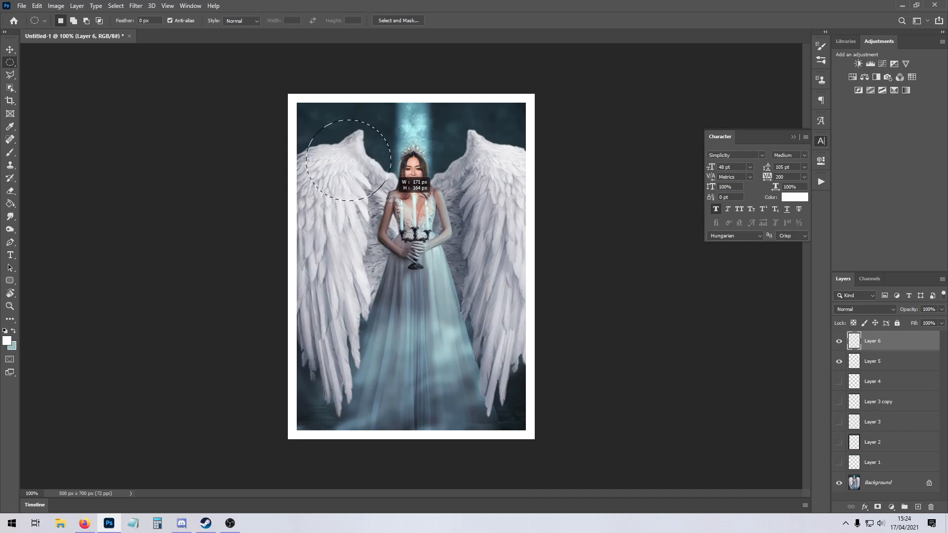
drag(357, 168, 344, 147)
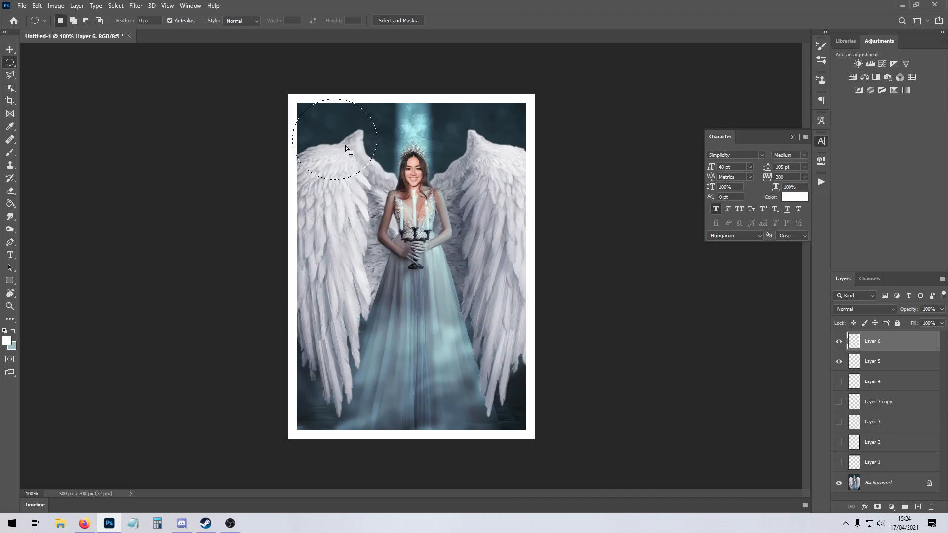
right_click(330, 143)
click(346, 147)
Paint the frame's upper-left inner corner white outside the circular selection with the Brush tool, and deselect.
click(11, 205)
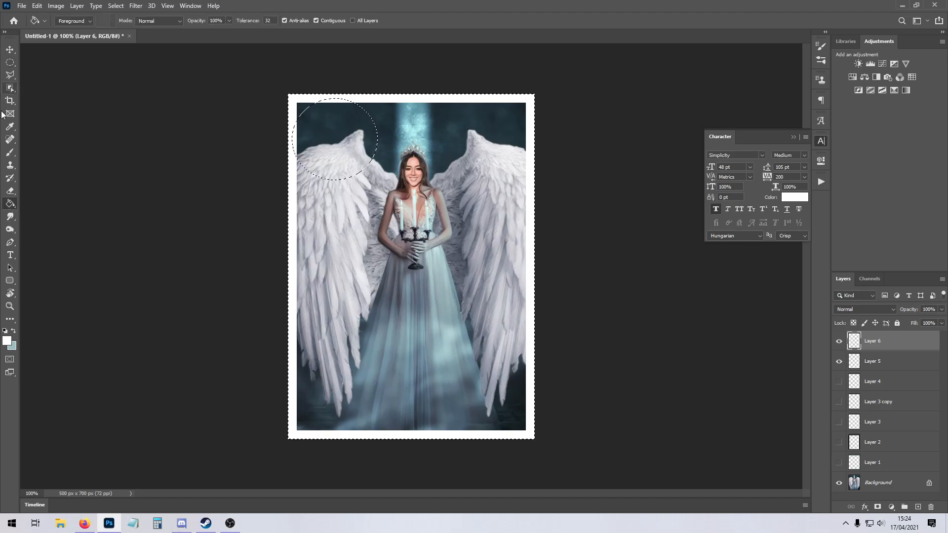
click(10, 152)
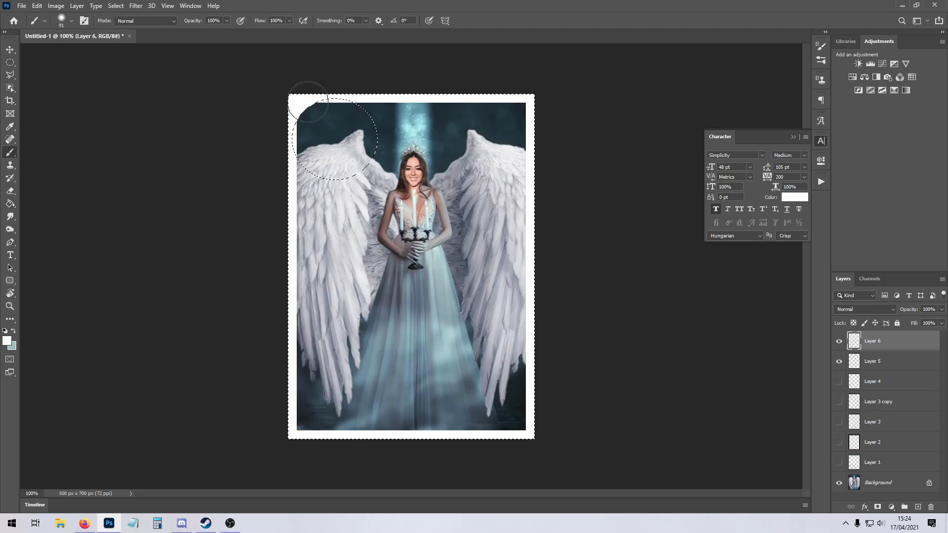
click(301, 123)
key(ctrl+d)
key(m)
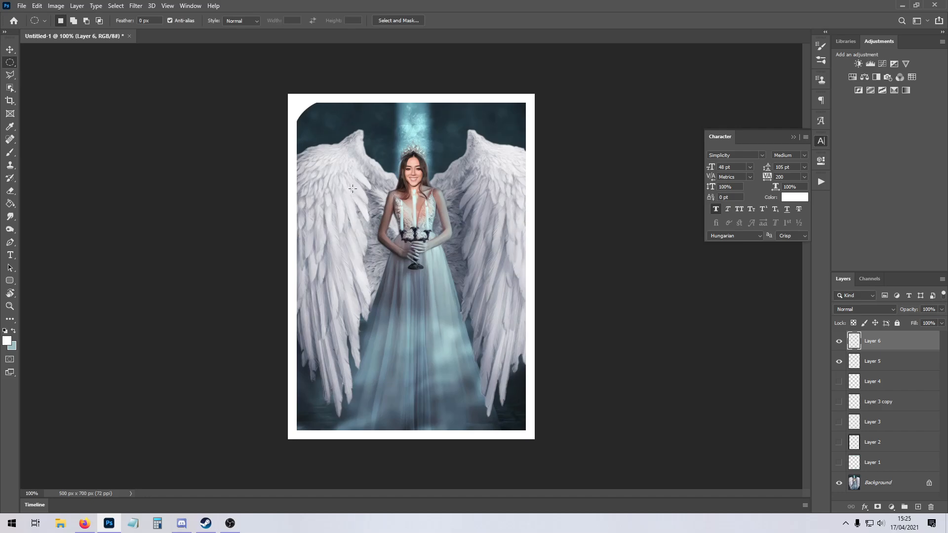
Draw a larger elliptical selection, move it against the frame's inner edges in the upper-left corner, and invert the selection.
key(ctrl+z)
key(ctrl+d)
click(336, 149)
drag(334, 155, 388, 214)
drag(342, 178, 344, 152)
right_click(364, 136)
click(390, 151)
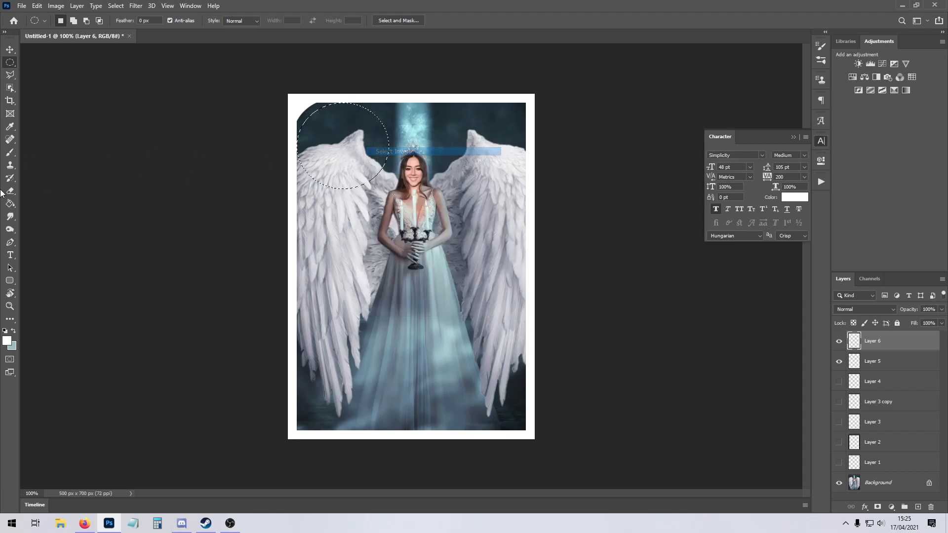
Brush white over the frame's upper-left corner outside the larger circle, and deselect.
click(10, 152)
mouse_move(332, 93)
mouse_down()
mouse_move(300, 139)
mouse_move(274, 112)
mouse_move(337, 119)
mouse_move(327, 104)
mouse_up()
key(ctrl+z)
click(9, 50)
click(10, 62)
click(154, 118)
Make a rectangular selection at the upper end of the rounded corner, delete the surplus white inside it, and deselect.
right_click(9, 62)
click(49, 62)
mouse_move(339, 103)
mouse_down()
mouse_move(376, 118)
mouse_move(328, 123)
mouse_move(335, 124)
mouse_up()
click(398, 123)
key(Delete)
click(241, 139)
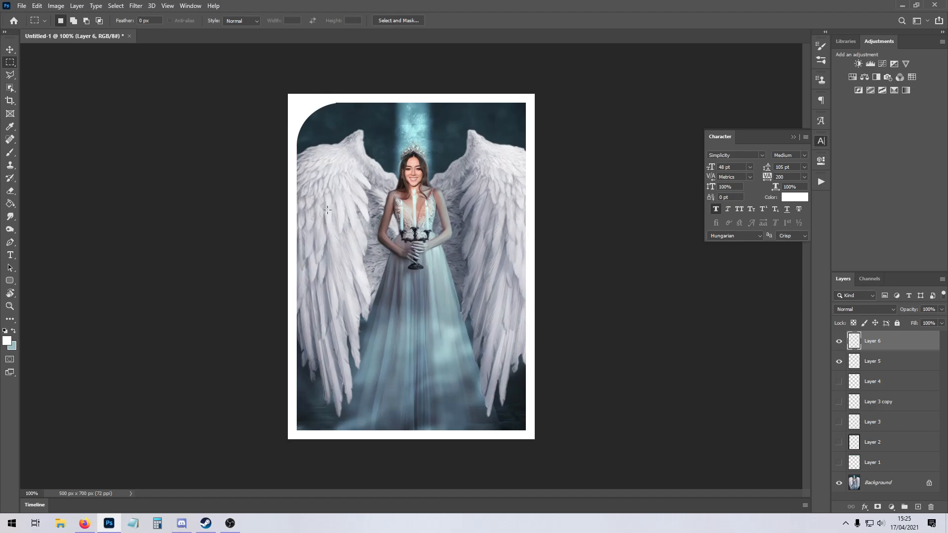
Duplicate the rounded frame layer and rotate the copy 180°.
key(ctrl+j)
key(ctrl+t)
right_click(335, 186)
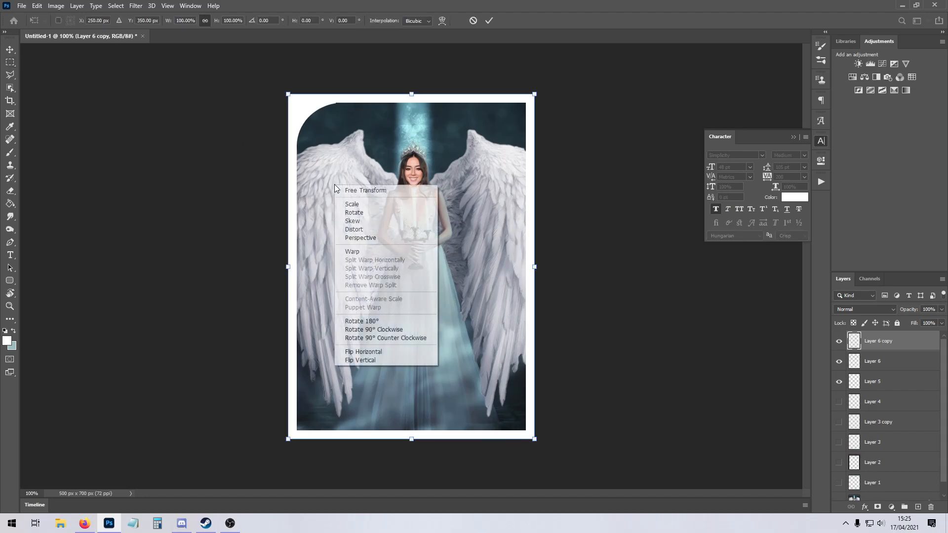
click(380, 321)
key(Return)
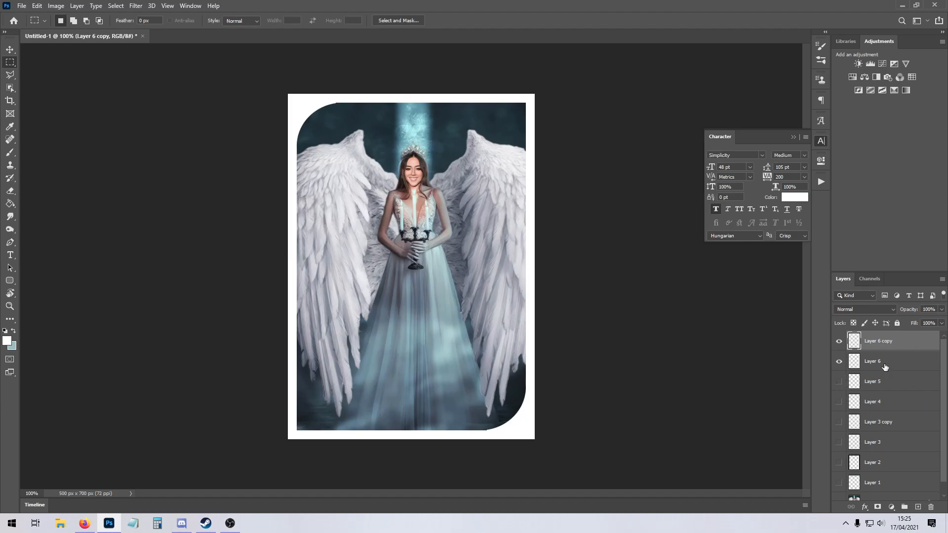
Hide the Background, merge the visible Layer 6 and Layer 6 copy, and show the Background again.
right_click(904, 362)
click(923, 368)
scroll(872, 449, down, 1)
click(838, 490)
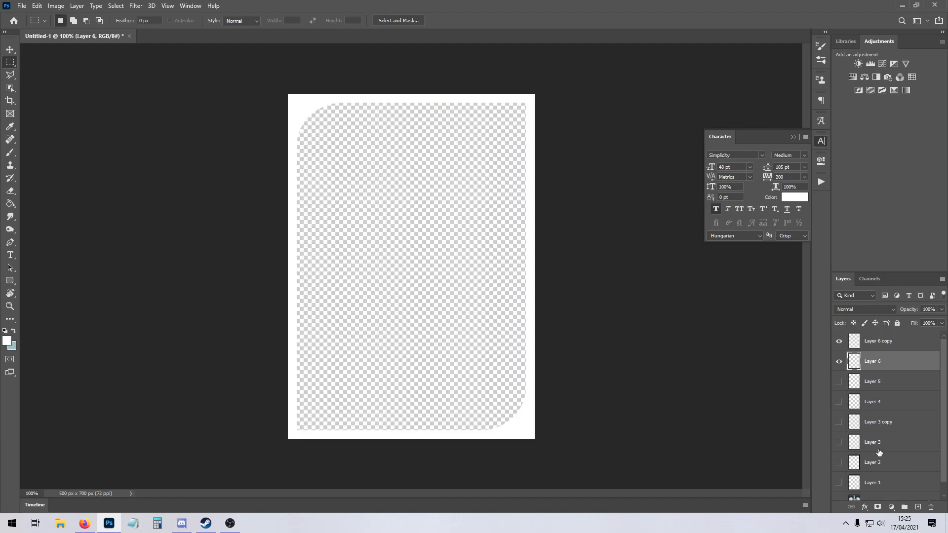
scroll(893, 380, up, 2)
right_click(895, 375)
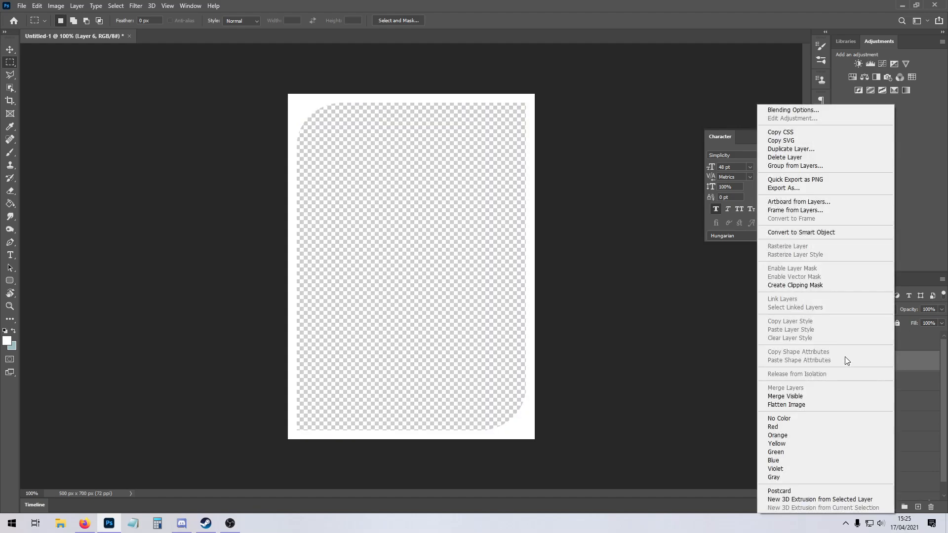
click(814, 396)
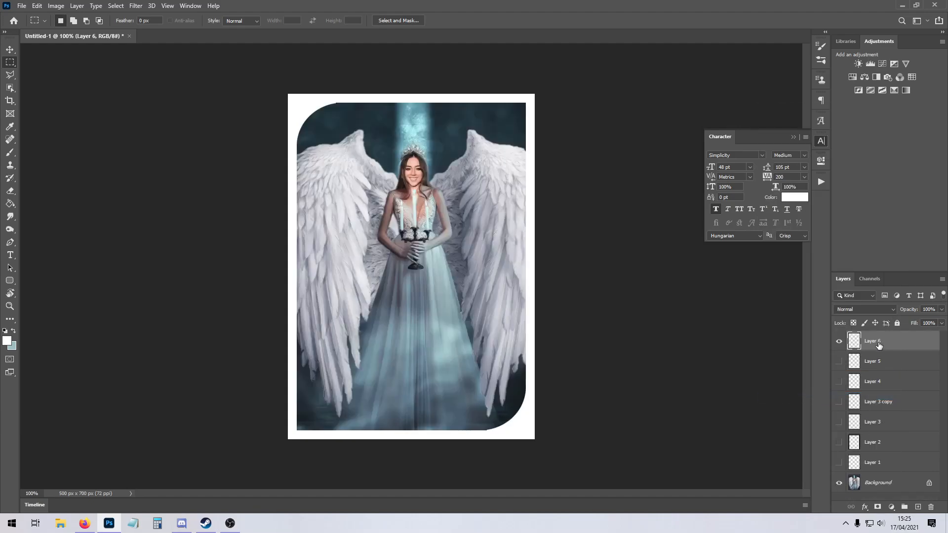
Flip the merged frame layer horizontally, make a small rectangular selection at its upper-right rounded corner, and deselect.
key(ctrl+t)
right_click(353, 232)
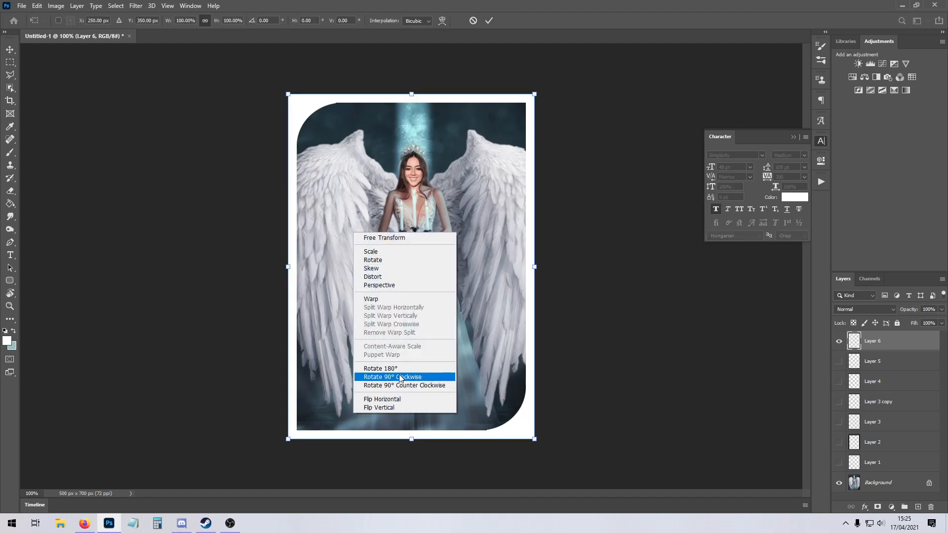
click(386, 400)
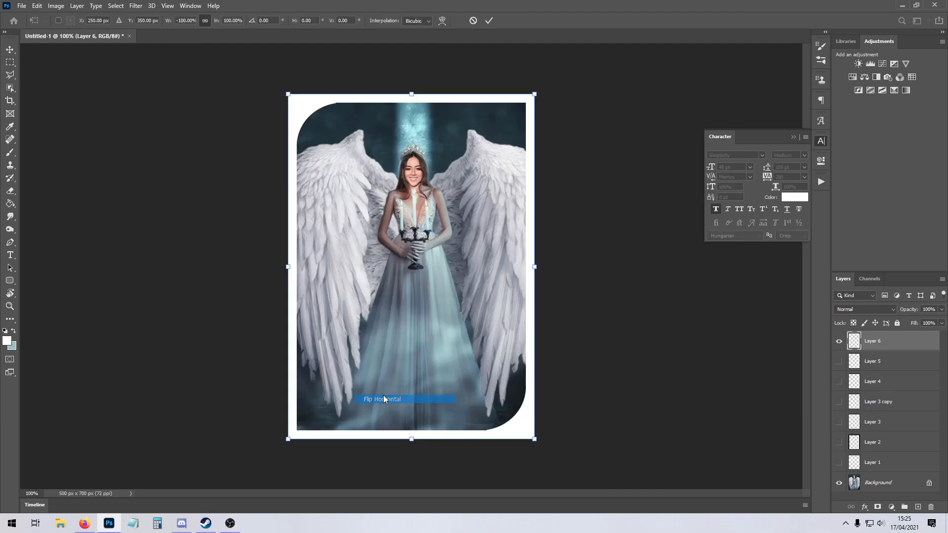
click(9, 62)
drag(477, 103, 495, 111)
key(ctrl+d)
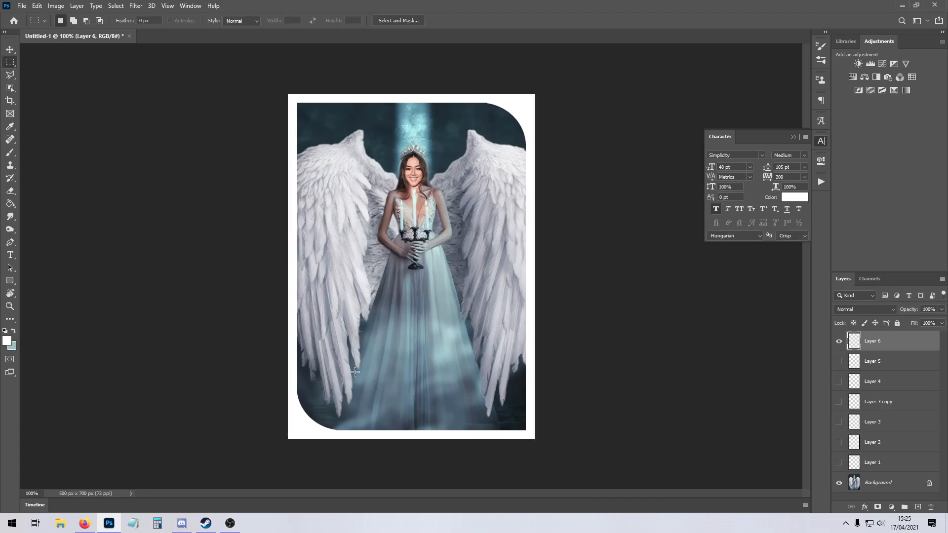